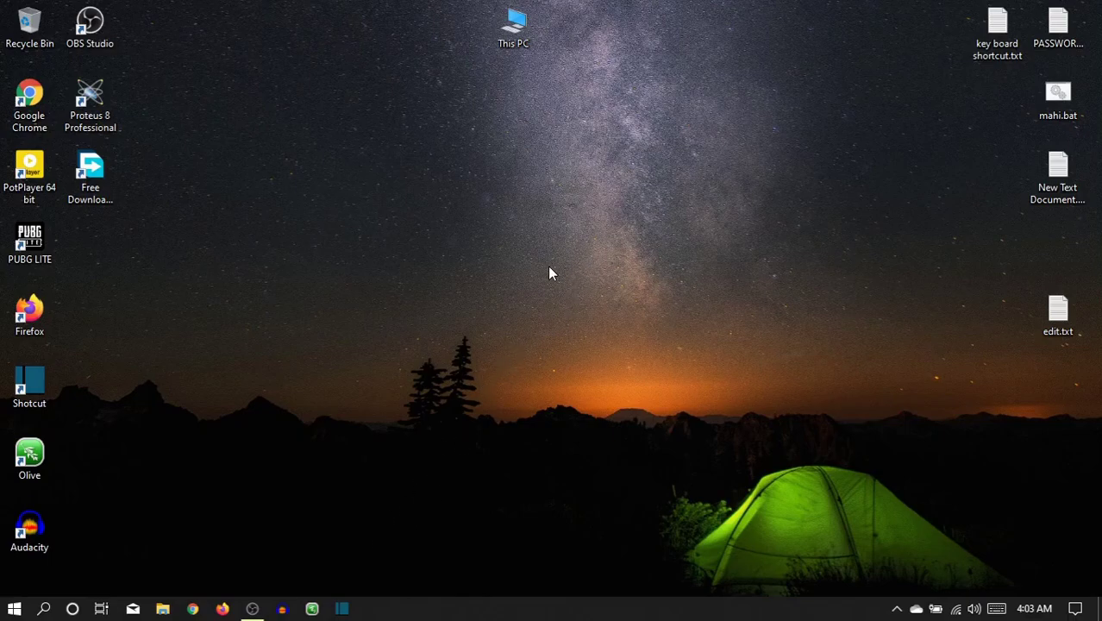
Open Chrome, search for "olive video software" and go to the official Olive video editor website
{"action": "left_click", "coordinate": [193, 609]}
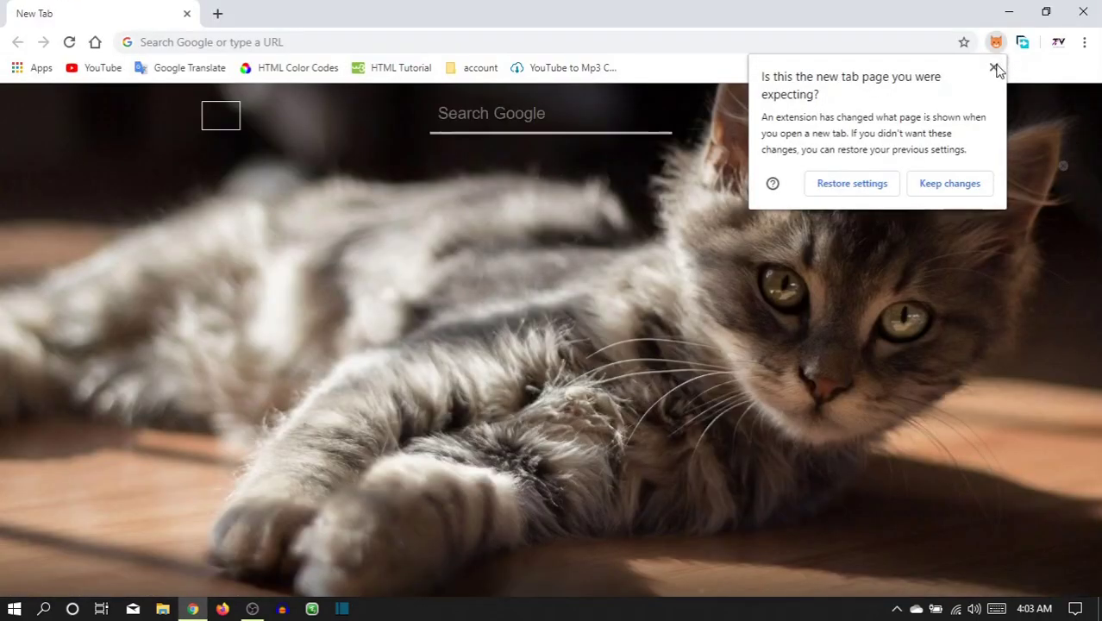
{"action": "left_click", "coordinate": [995, 69]}
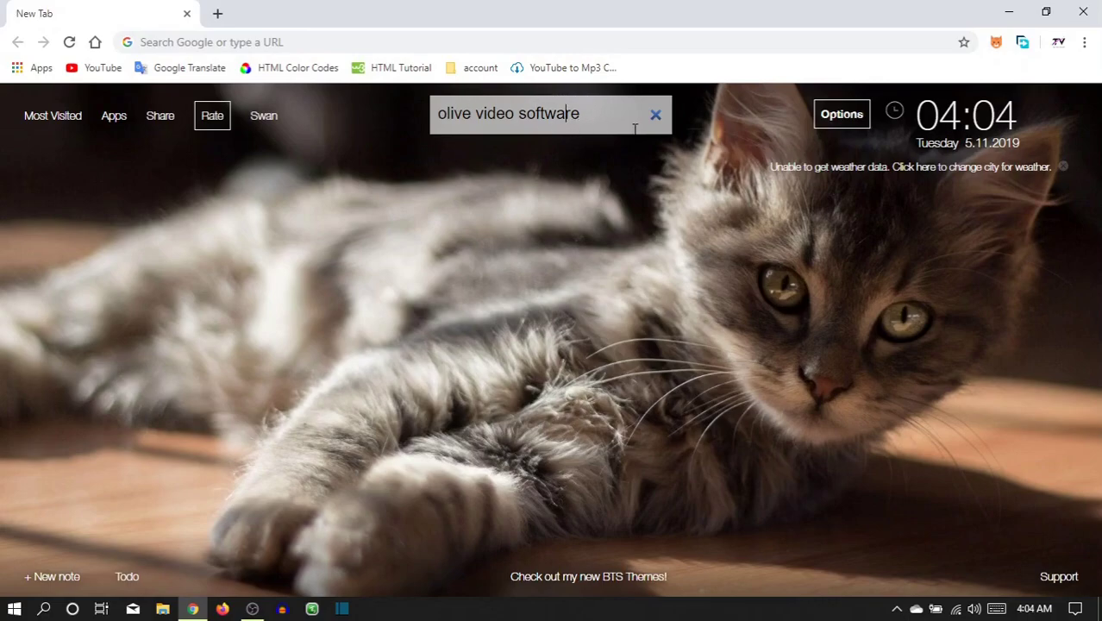
{"action": "key", "text": "Return"}
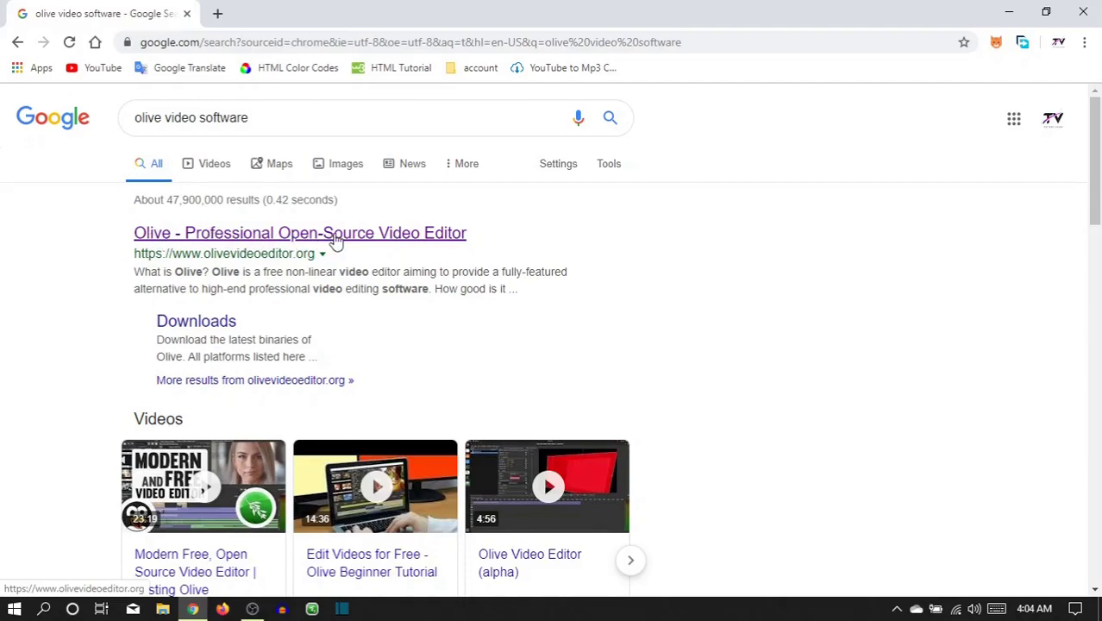
{"action": "left_click", "coordinate": [262, 238]}
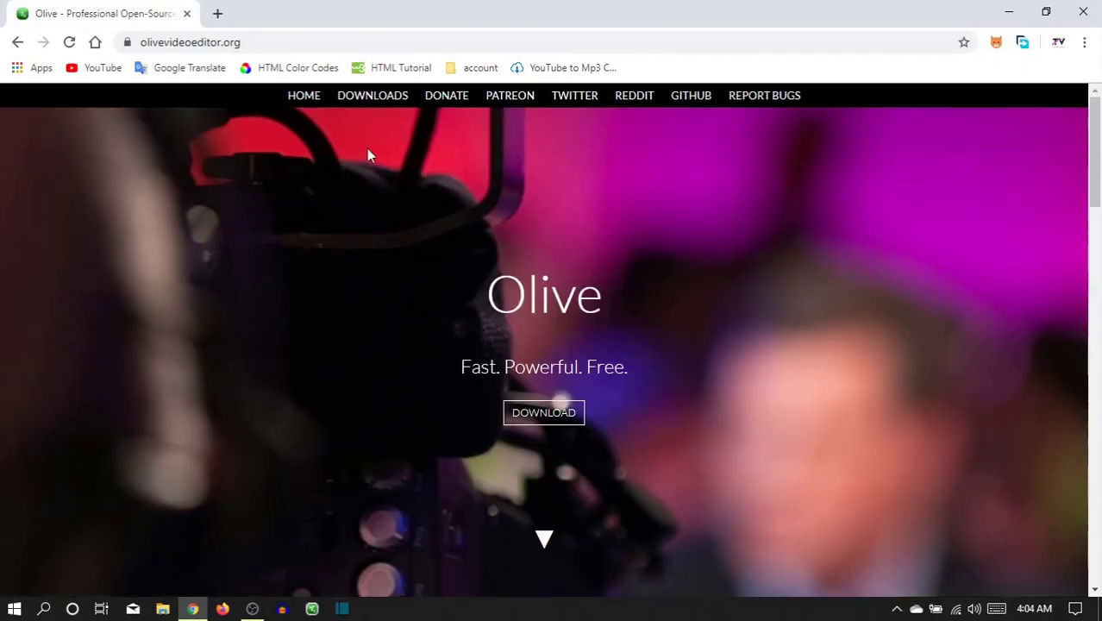
Request the 64-bit Windows installer from the Olive download page
{"action": "scroll", "coordinate": [654, 327], "scroll_direction": "down", "scroll_amount": 3}
{"action": "scroll", "coordinate": [654, 328], "scroll_direction": "up", "scroll_amount": 3}
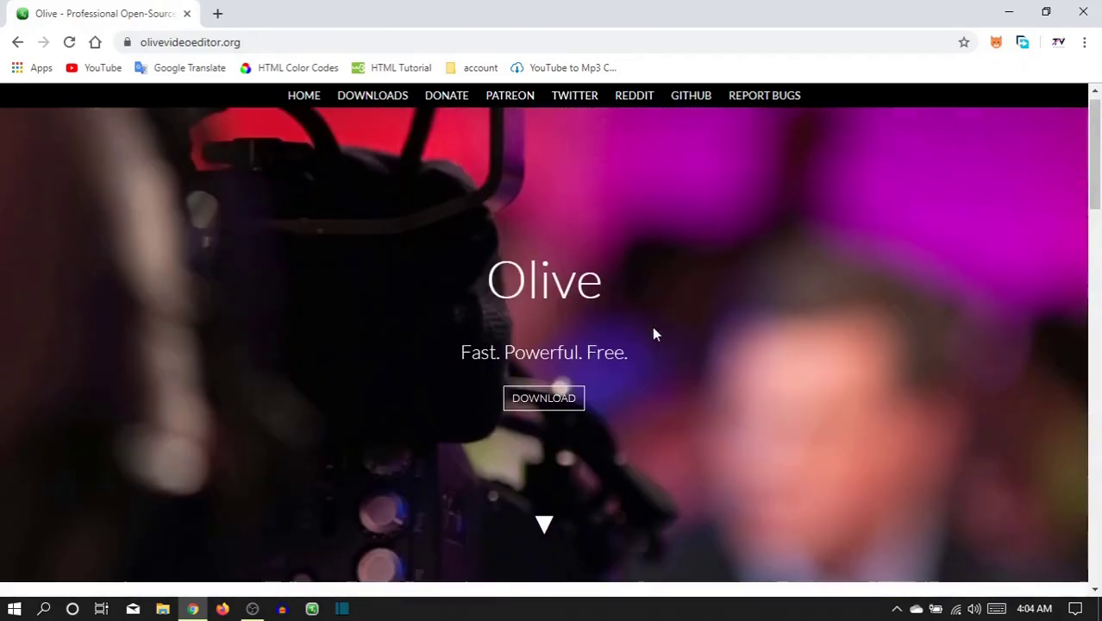
{"action": "left_click", "coordinate": [557, 415]}
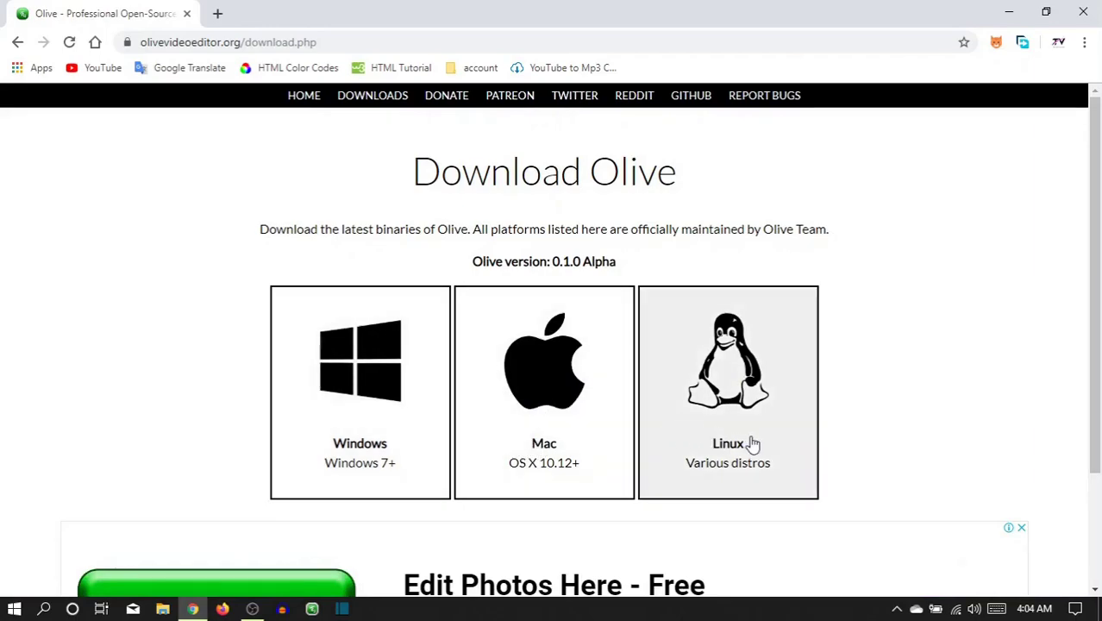
{"action": "left_click", "coordinate": [357, 399]}
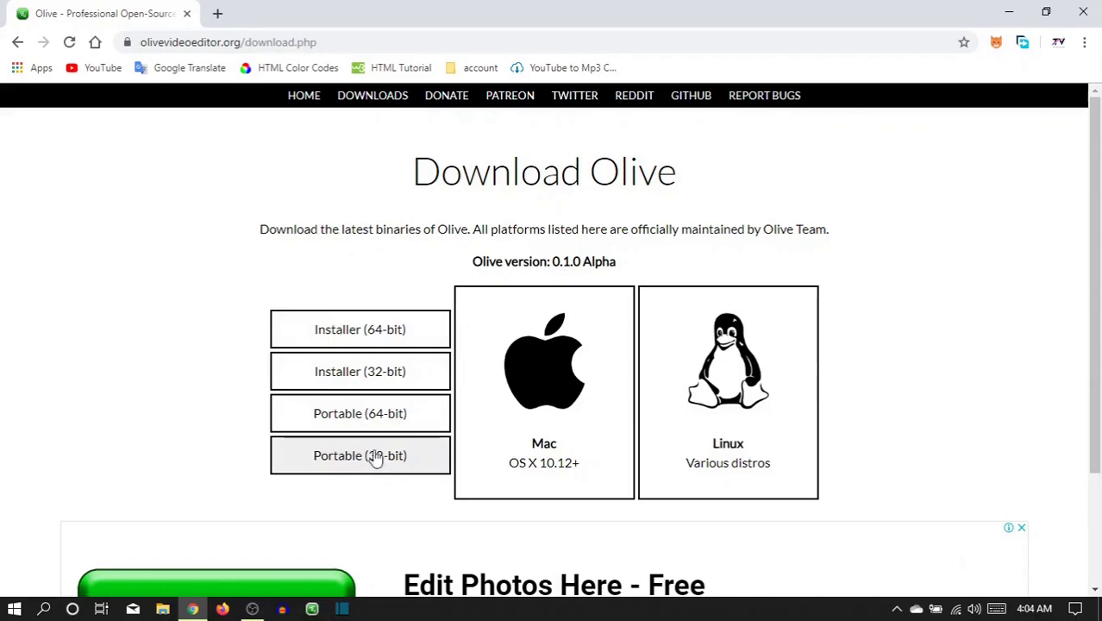
{"action": "left_click", "coordinate": [363, 336]}
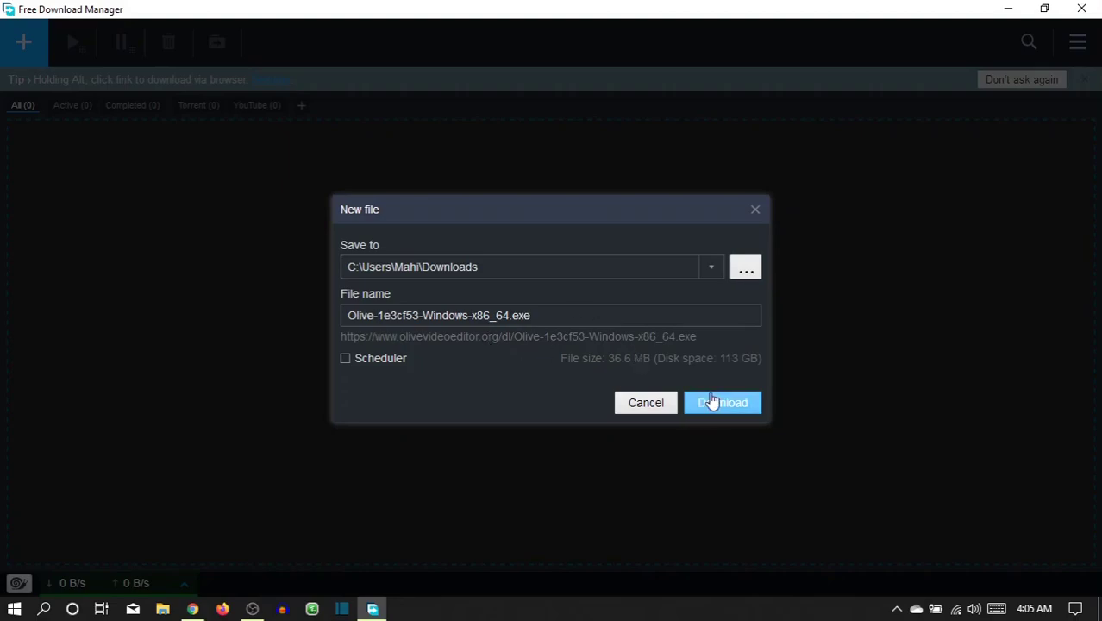
Cancel the installer download and close both the download manager and the browser
{"action": "left_click", "coordinate": [646, 403]}
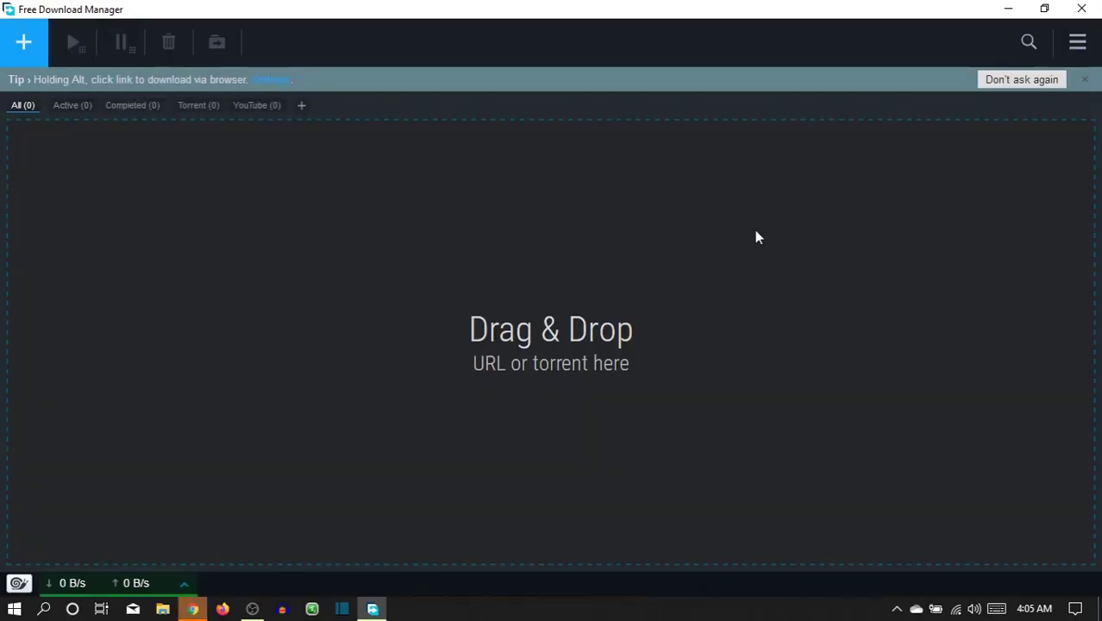
{"action": "left_click", "coordinate": [1081, 9]}
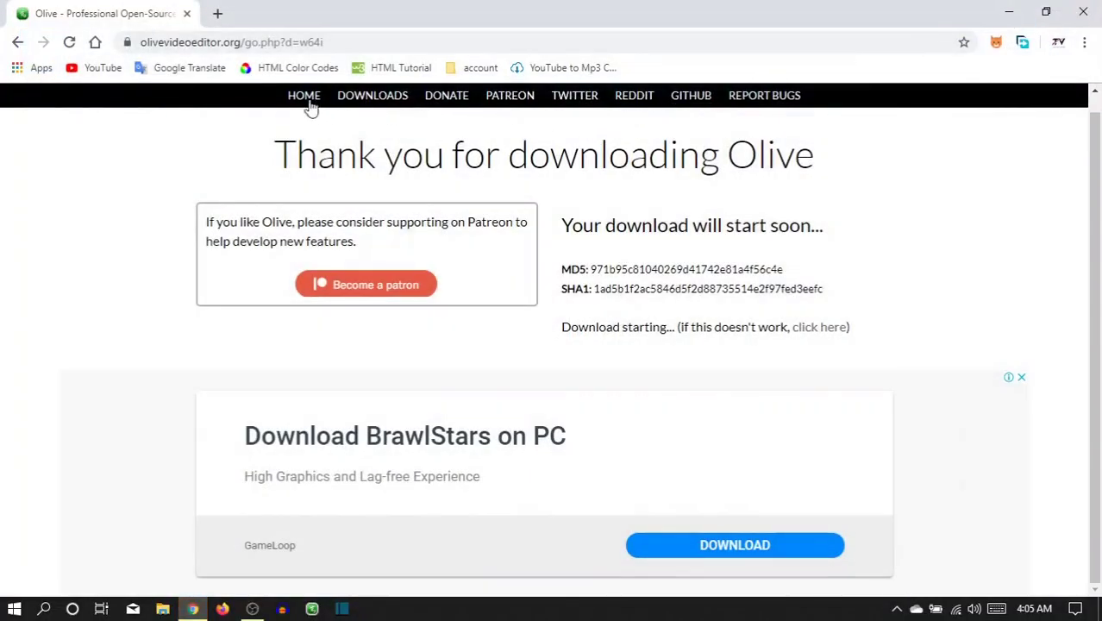
{"action": "key", "text": "ctrl+s"}
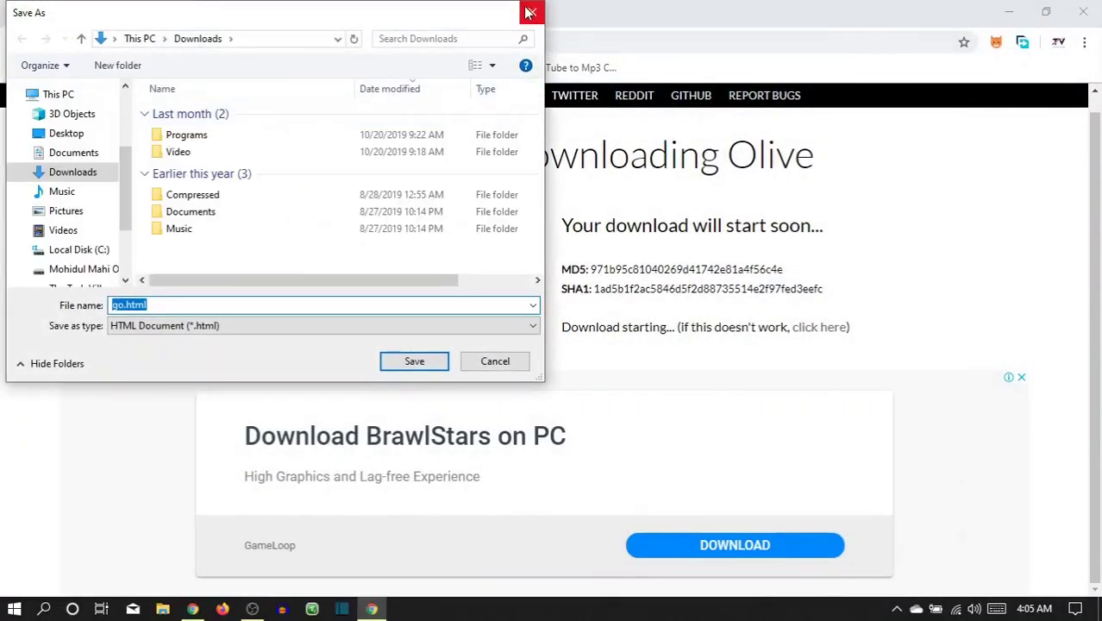
{"action": "left_click", "coordinate": [532, 12]}
{"action": "left_click", "coordinate": [1083, 13]}
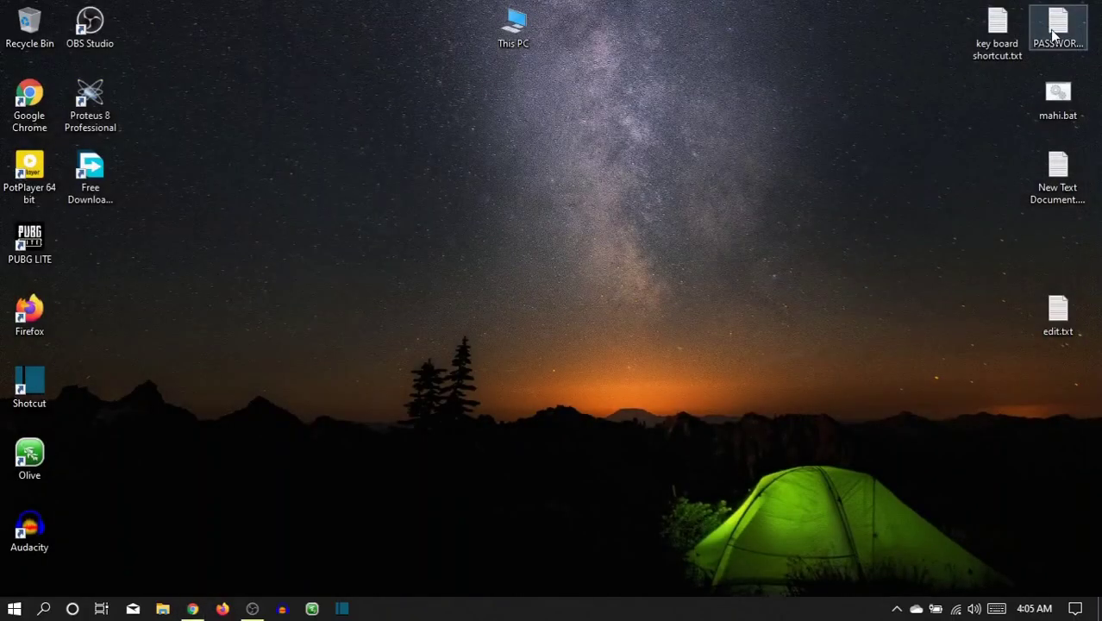
Run Olive-1e3cf53-Windows-x86_64.exe from the Software (H:) drive and allow it to make changes
{"action": "double_click", "coordinate": [518, 30]}
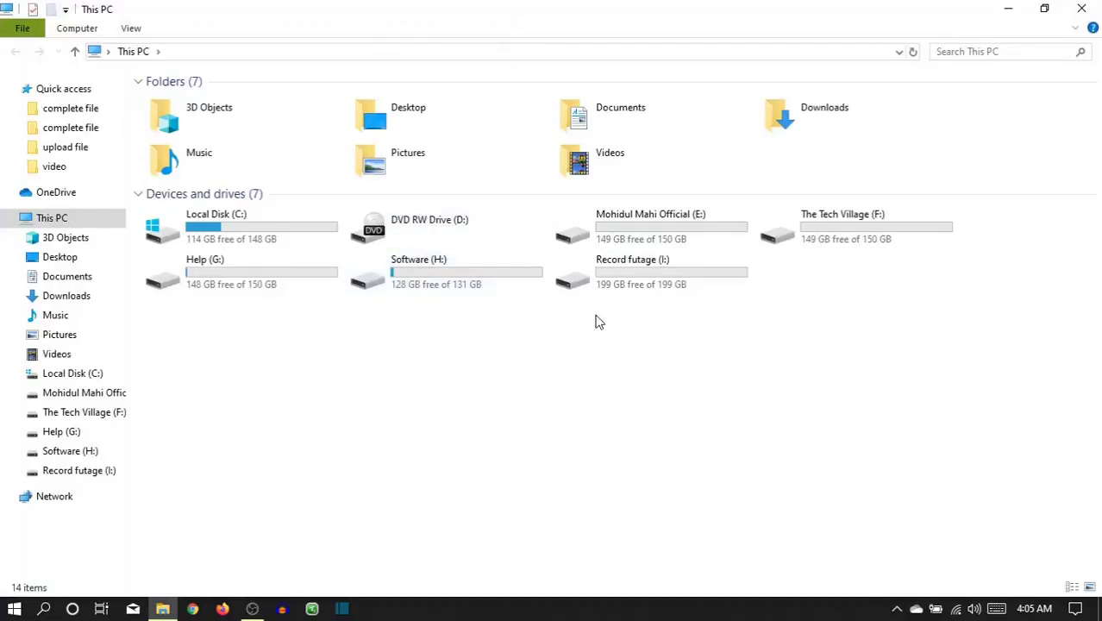
{"action": "double_click", "coordinate": [447, 273]}
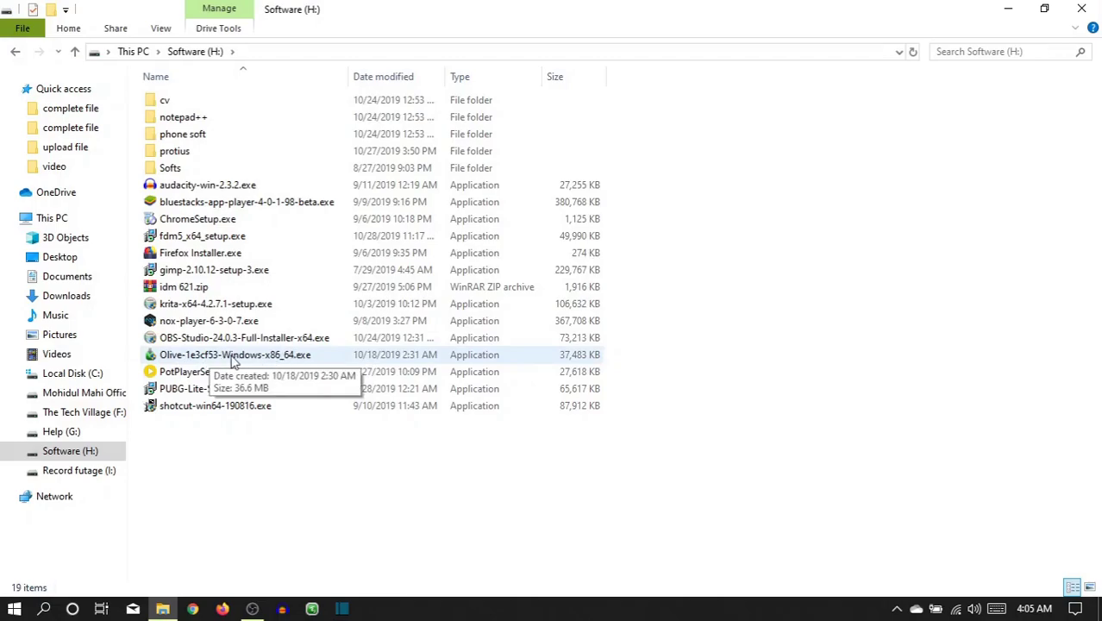
{"action": "double_click", "coordinate": [254, 359]}
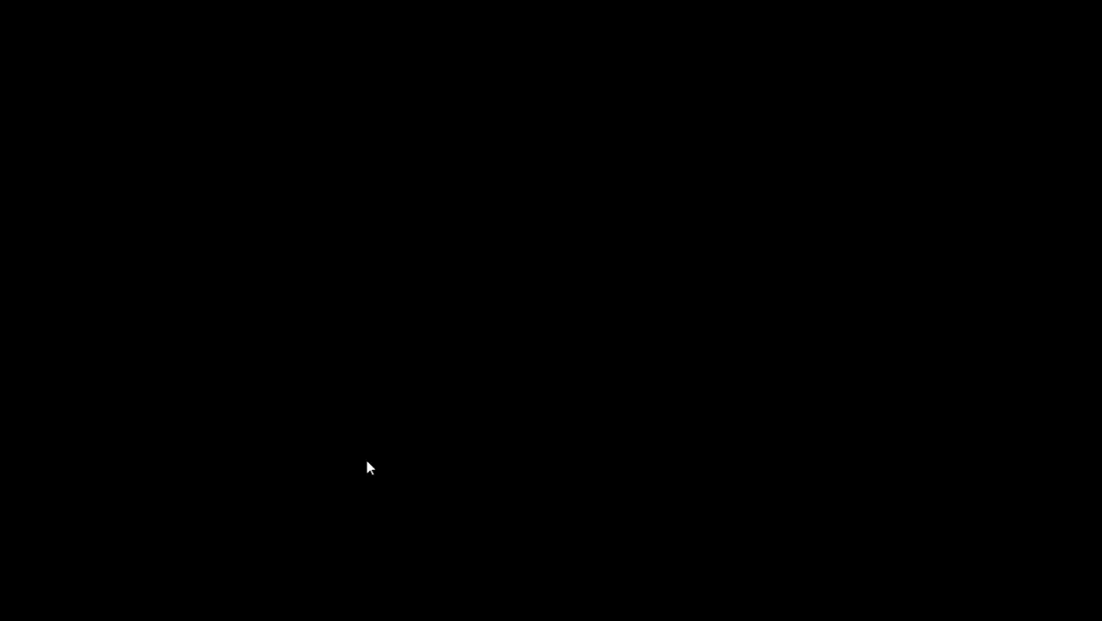
{"action": "left_click", "coordinate": [597, 396]}
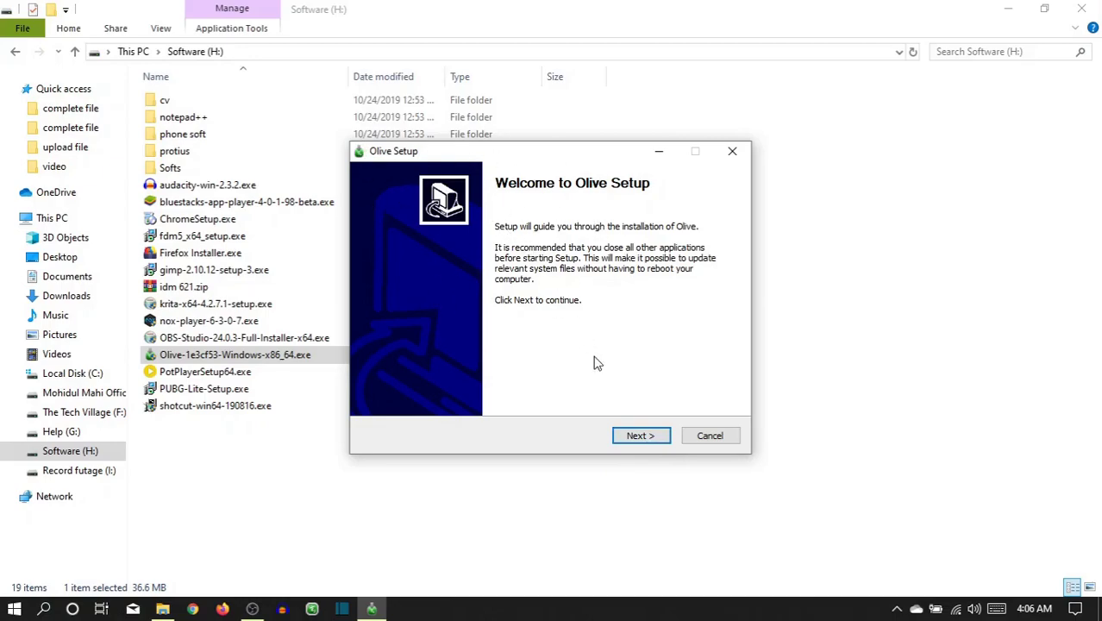
Install Olive by accepting the license and the default options, and finish setup with Run Olive enabled
{"action": "left_click", "coordinate": [645, 437]}
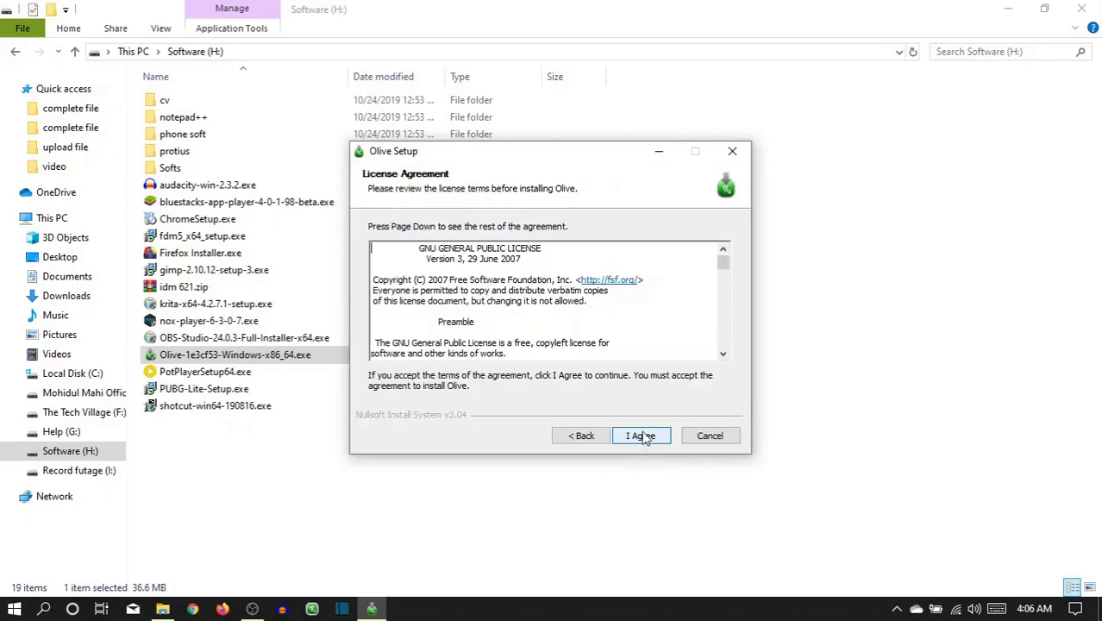
{"action": "left_click", "coordinate": [641, 437]}
{"action": "left_click", "coordinate": [642, 438]}
{"action": "left_click", "coordinate": [642, 437]}
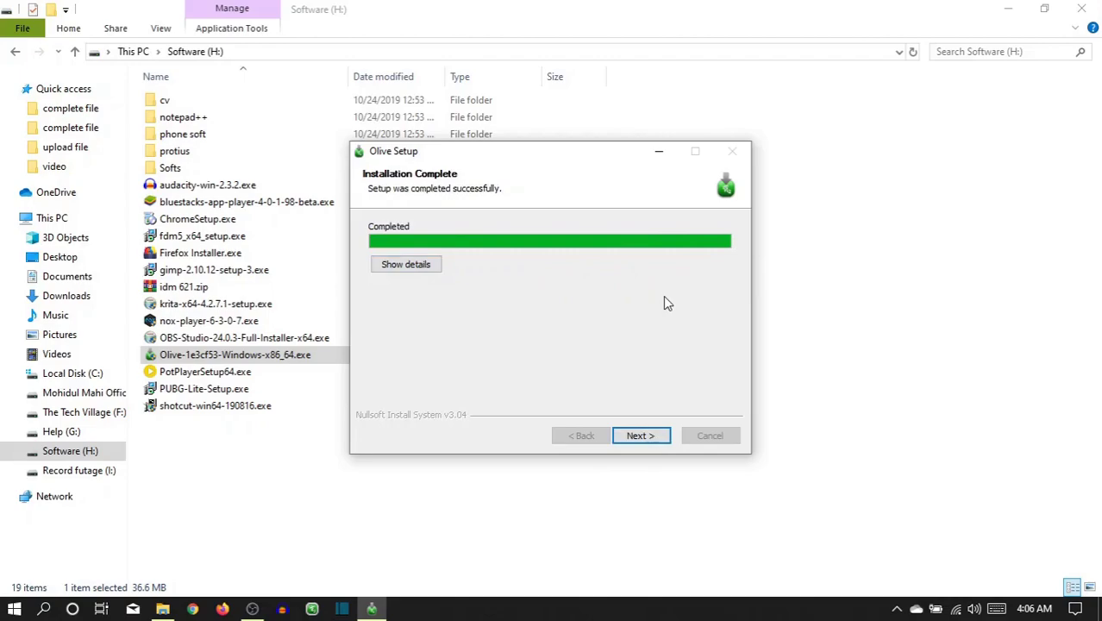
{"action": "left_click", "coordinate": [648, 438]}
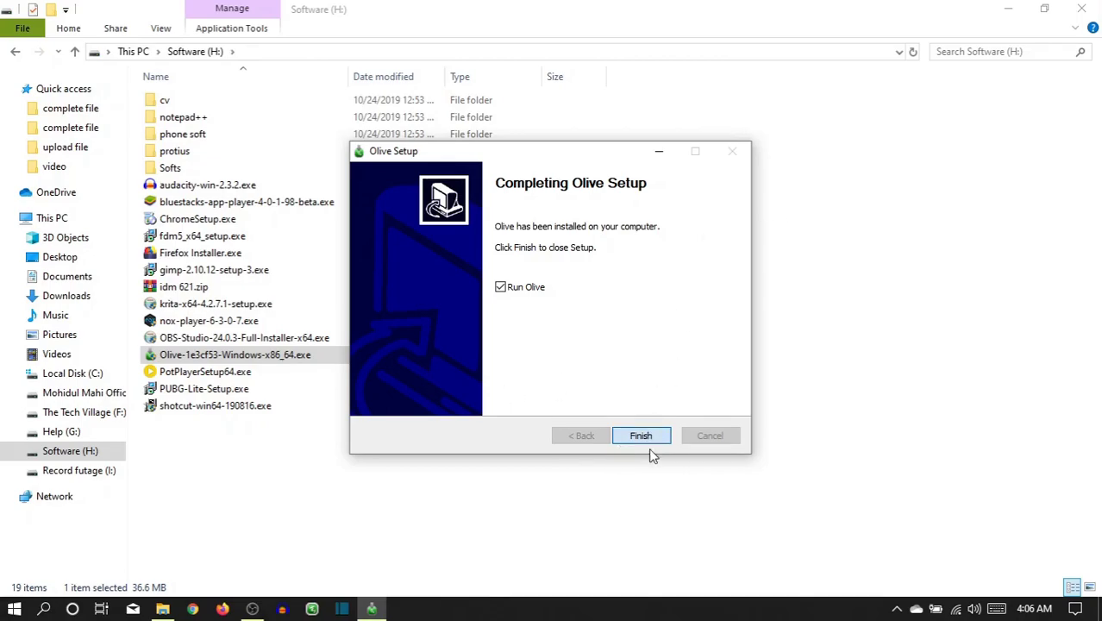
{"action": "left_click", "coordinate": [638, 440]}
Close the Software (H:) window and refresh the desktop
{"action": "left_click", "coordinate": [1081, 8]}
{"action": "right_click", "coordinate": [520, 163]}
{"action": "left_click", "coordinate": [620, 211]}
{"action": "right_click", "coordinate": [497, 178]}
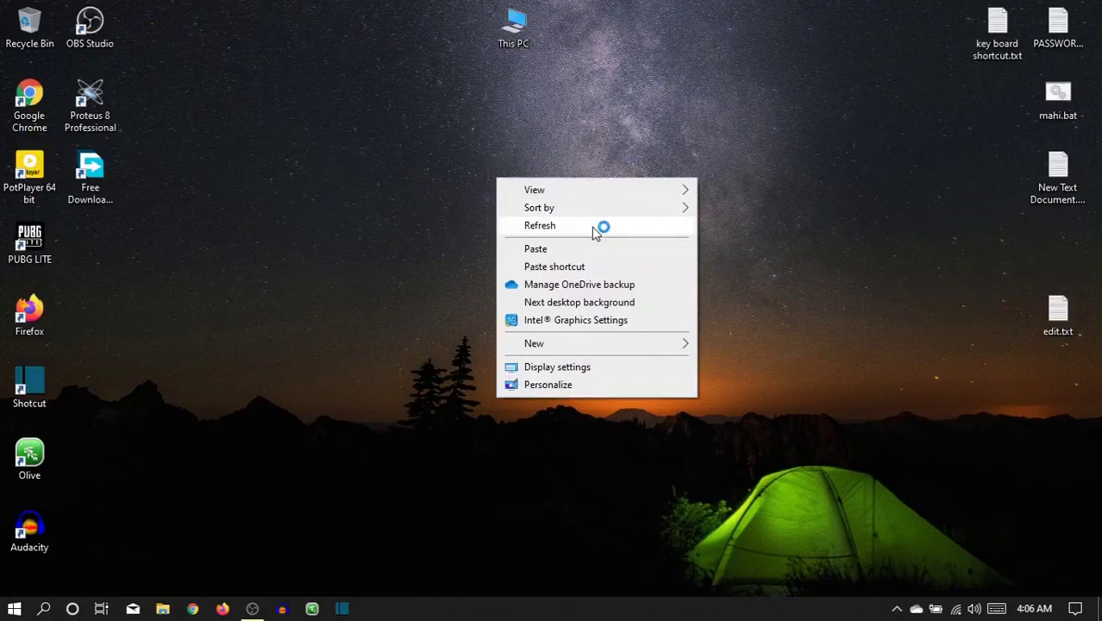
{"action": "left_click", "coordinate": [601, 232]}
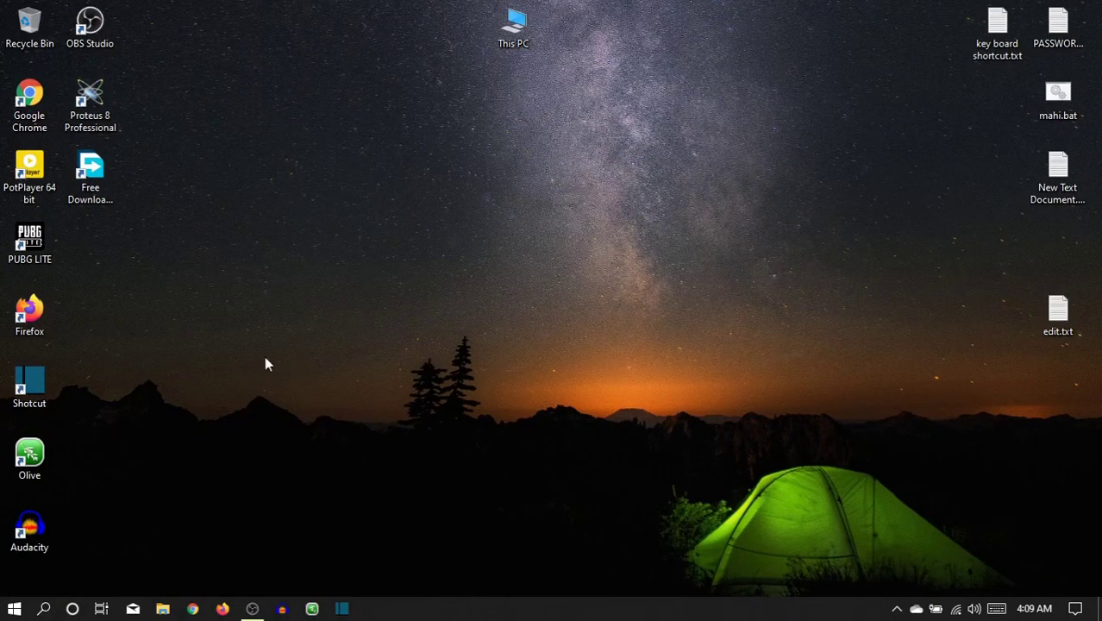
Launch Olive, dismiss its welcome message and import the DILBAR Full Song video and the Chudi Jo Khankee MP3 from G:\video
{"action": "double_click", "coordinate": [45, 469]}
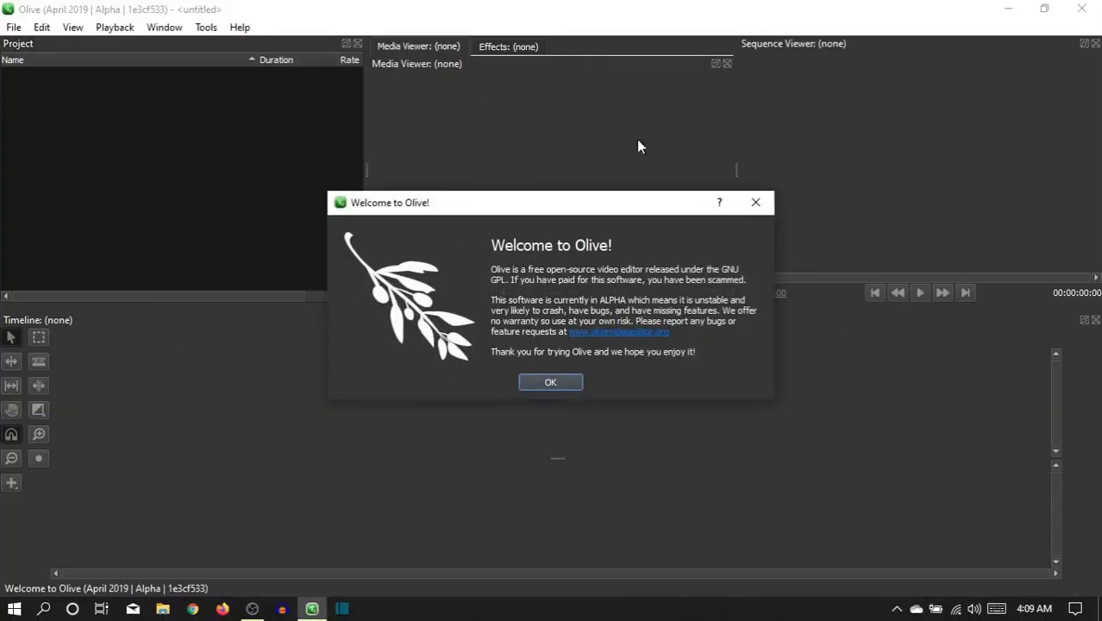
{"action": "left_click", "coordinate": [552, 384]}
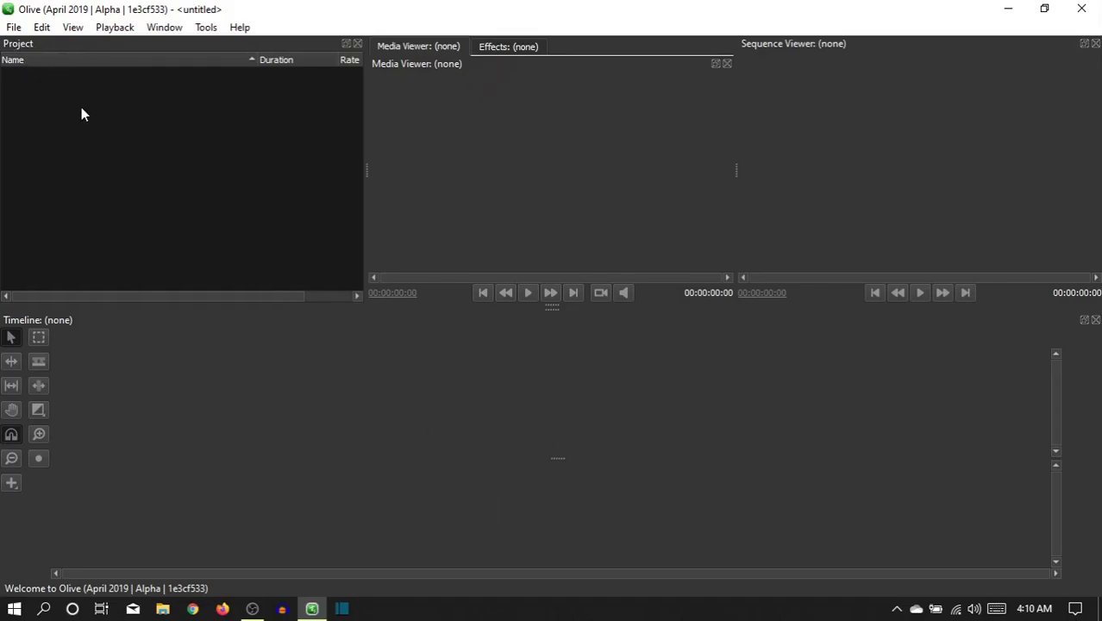
{"action": "left_click", "coordinate": [13, 28]}
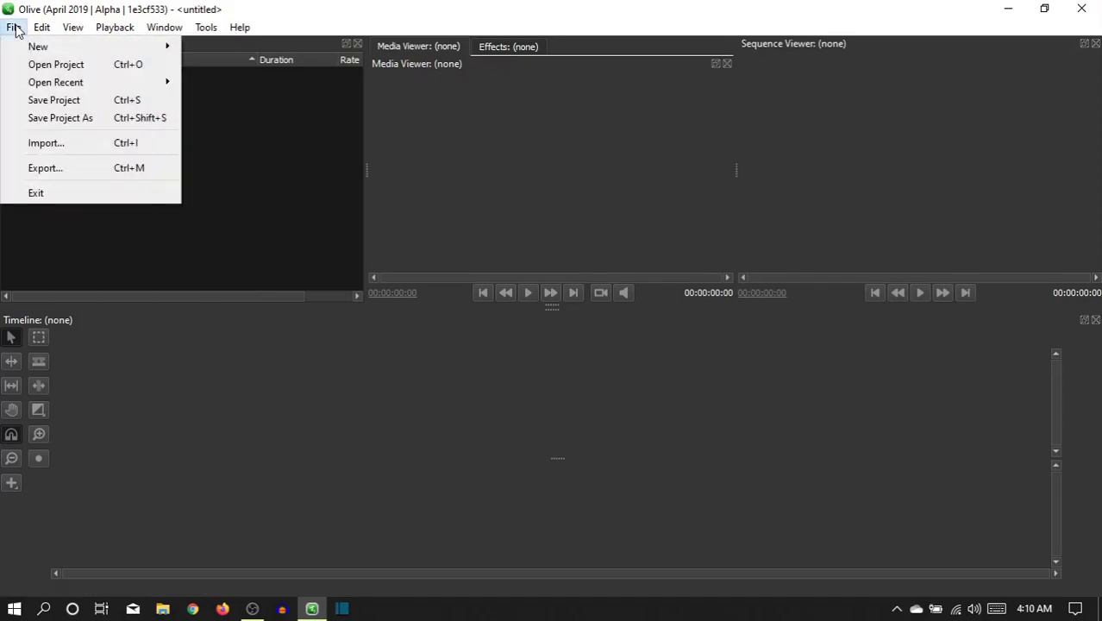
{"action": "left_click", "coordinate": [43, 144]}
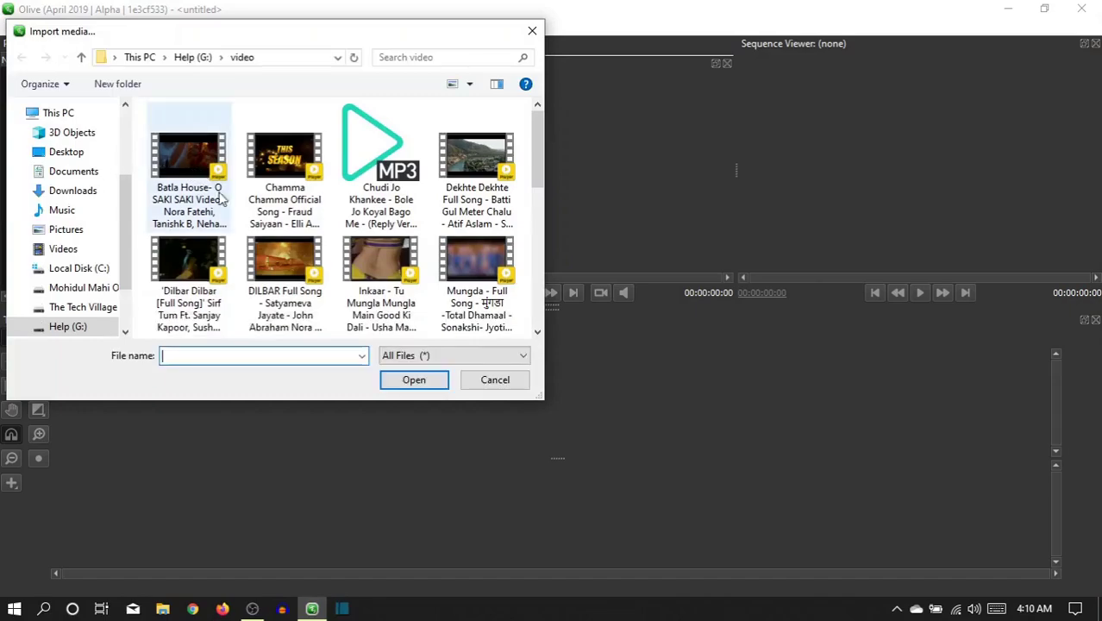
{"action": "left_click", "coordinate": [293, 292]}
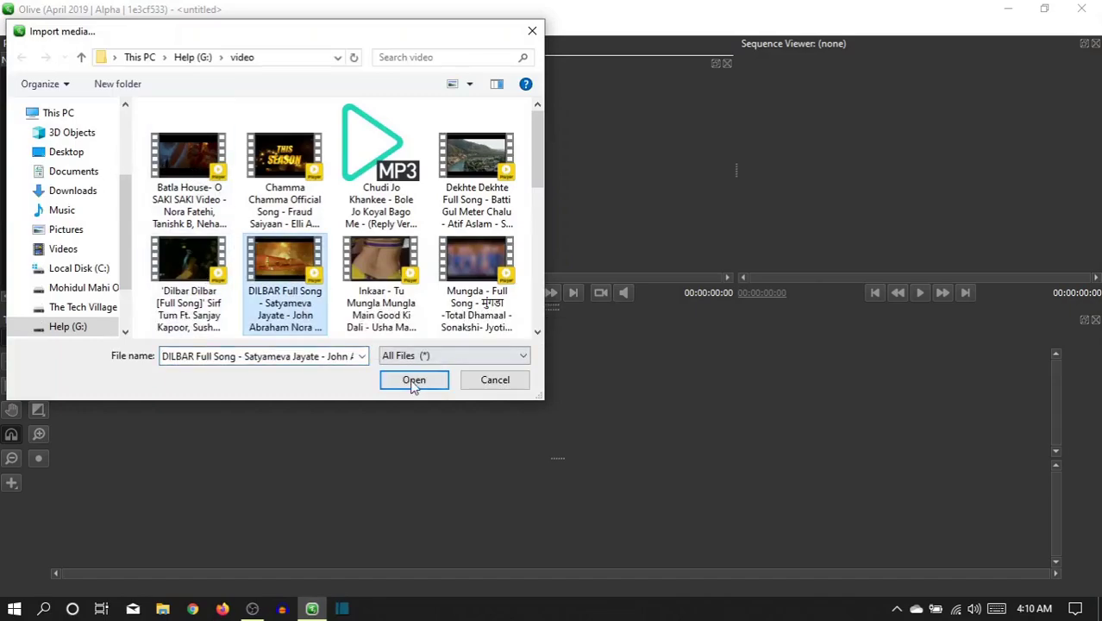
{"action": "left_click", "coordinate": [388, 169], "text": "ctrl"}
{"action": "left_click", "coordinate": [419, 380]}
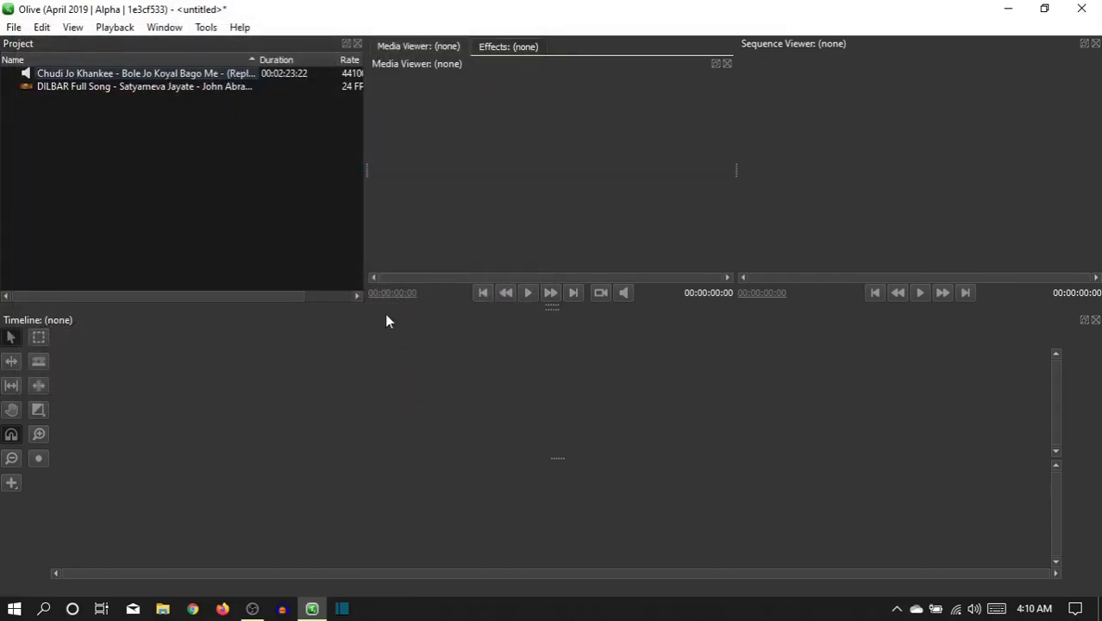
Preview the DILBAR video in the media viewer and pause it at 00:00:10:16
{"action": "double_click", "coordinate": [276, 87]}
{"action": "left_click", "coordinate": [506, 268]}
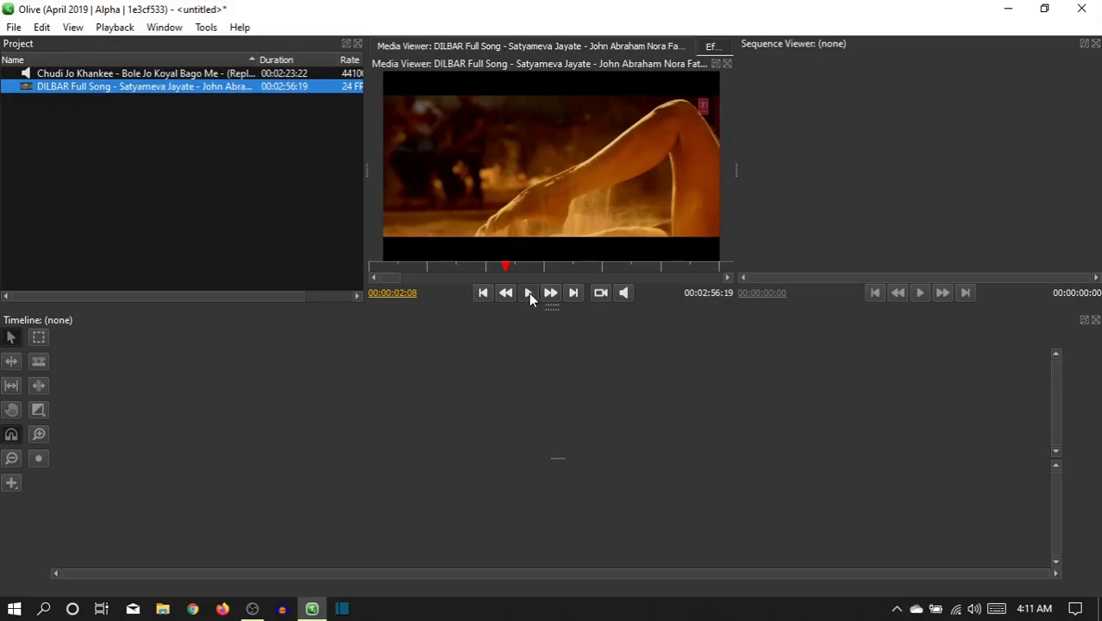
{"action": "left_click", "coordinate": [528, 293]}
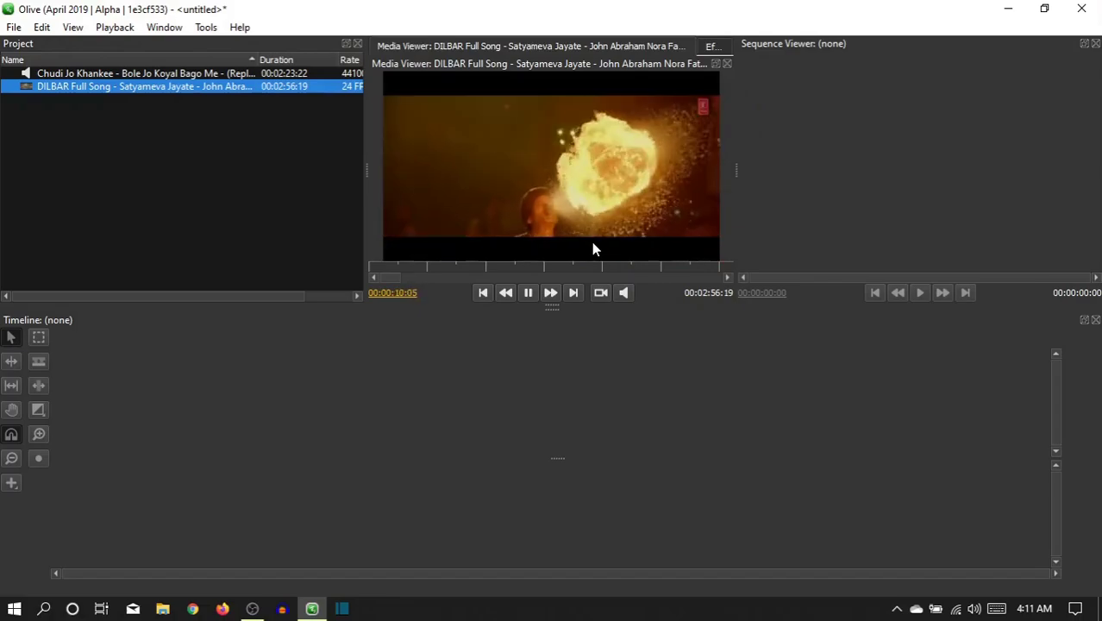
{"action": "key", "text": "space"}
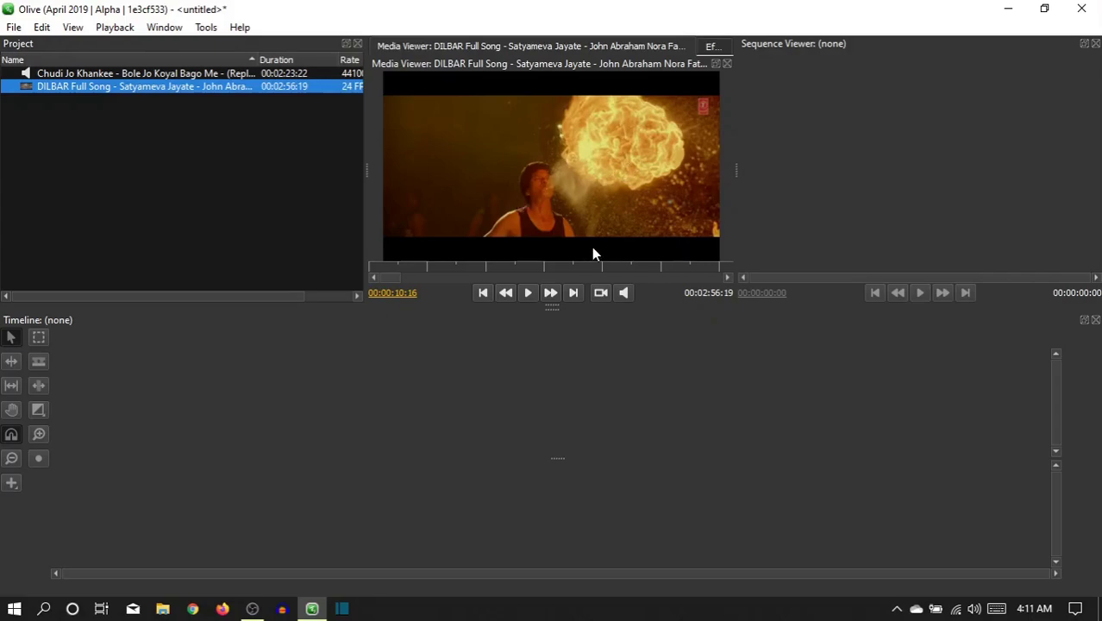
Place the previewed DILBAR clip at the start of the empty timeline as a new sequence and play it back
{"action": "left_click_drag", "start_coordinate": [612, 152], "coordinate": [147, 430]}
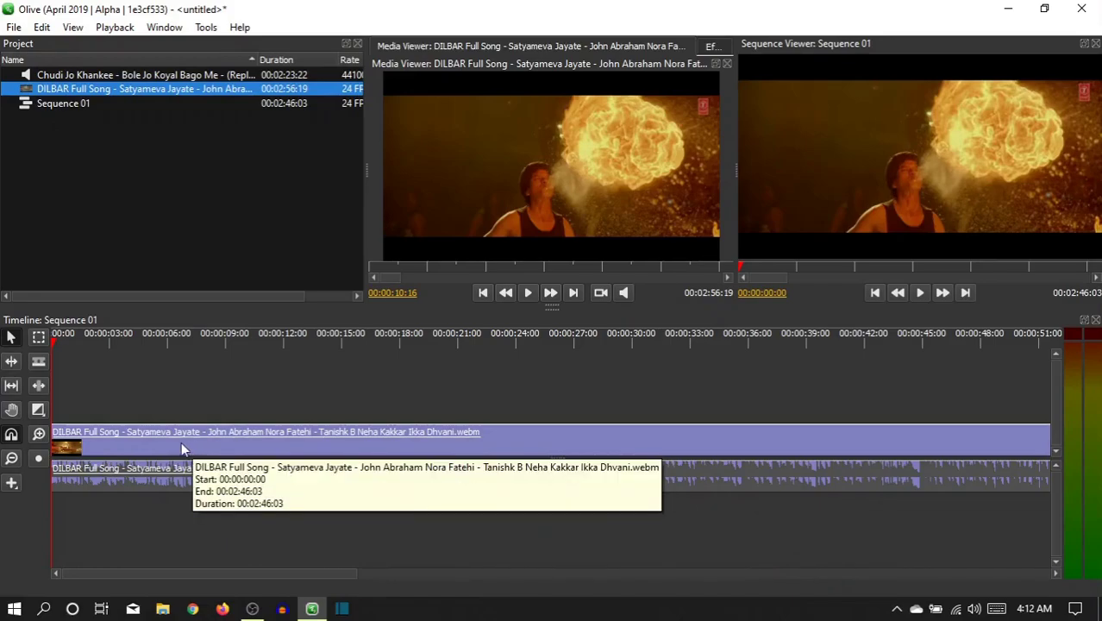
{"action": "key", "text": "space"}
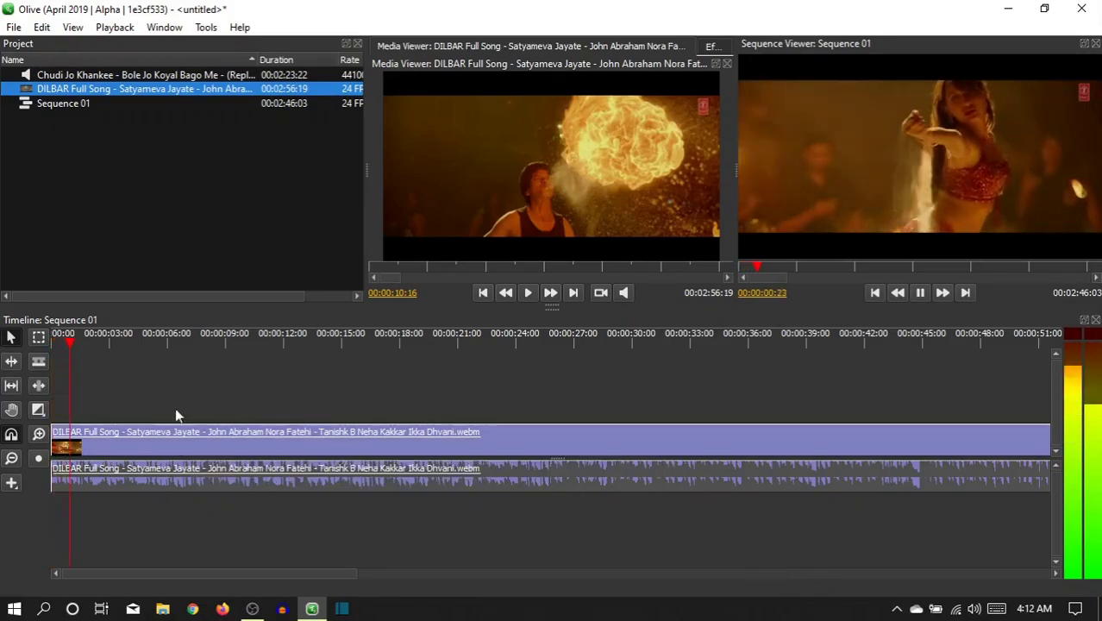
{"action": "key", "text": "Home"}
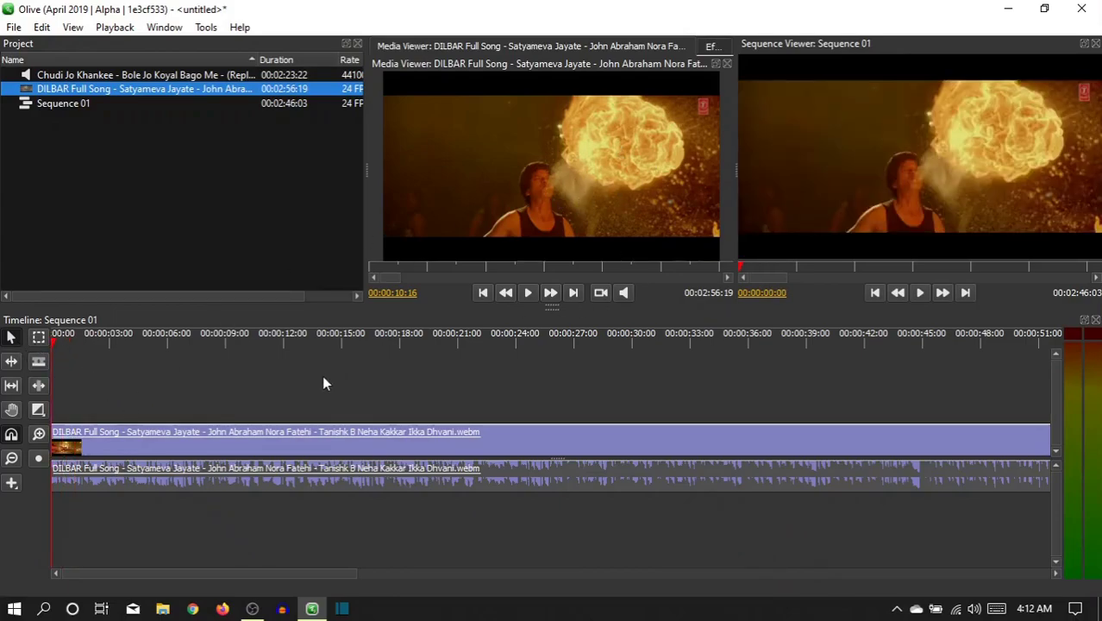
{"action": "key", "text": "space"}
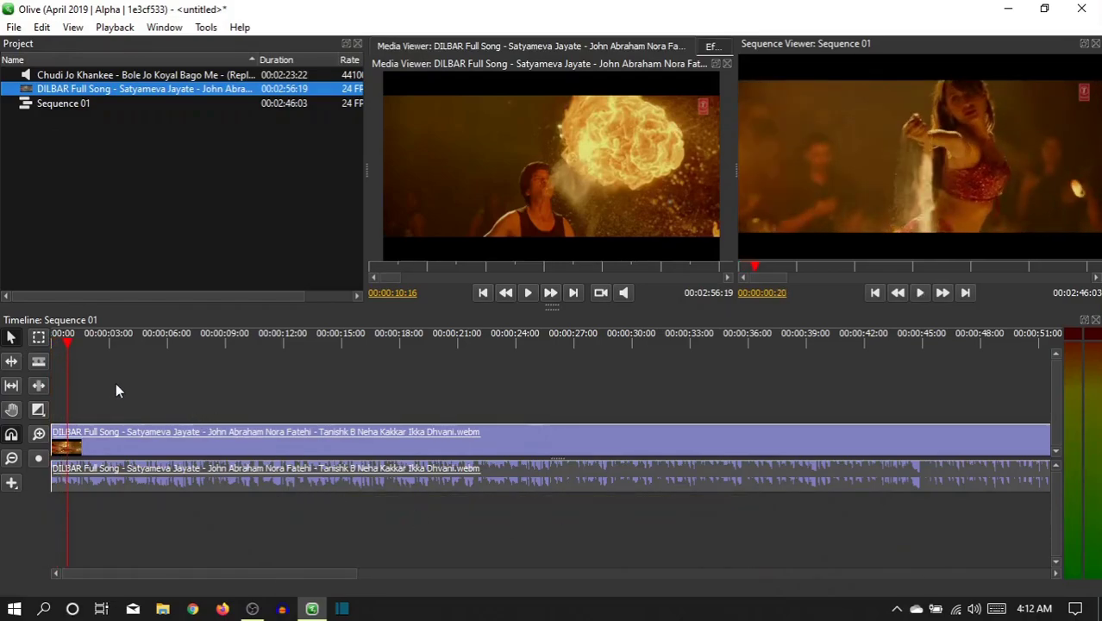
{"action": "key", "text": "space"}
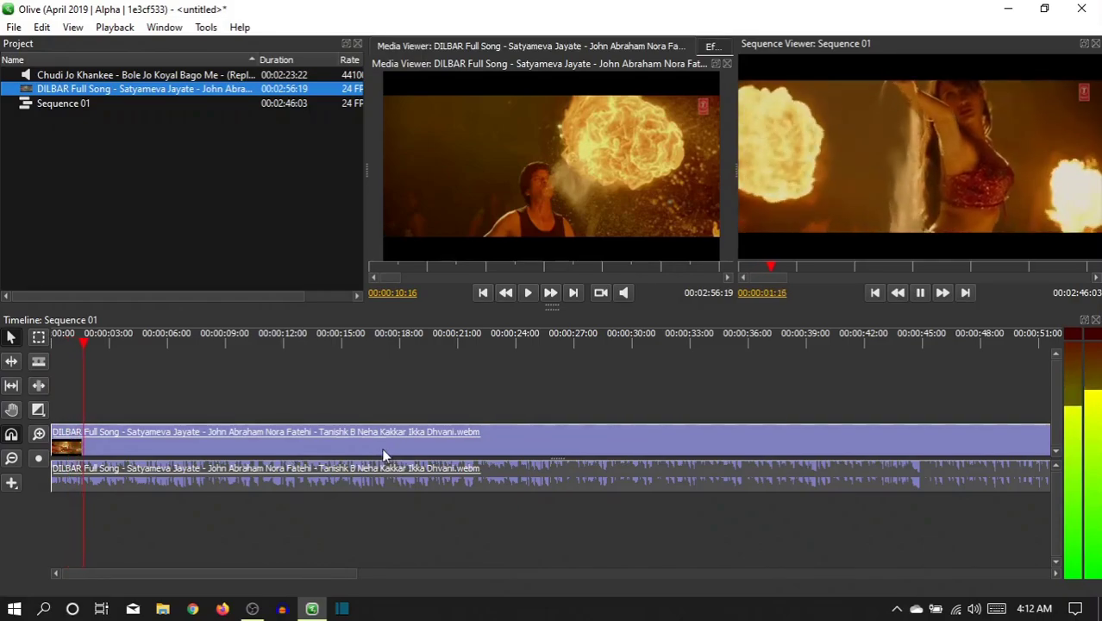
Pause playback and split the DILBAR clip with the Razor tool at 00:00:12:09
{"action": "key", "text": "space"}
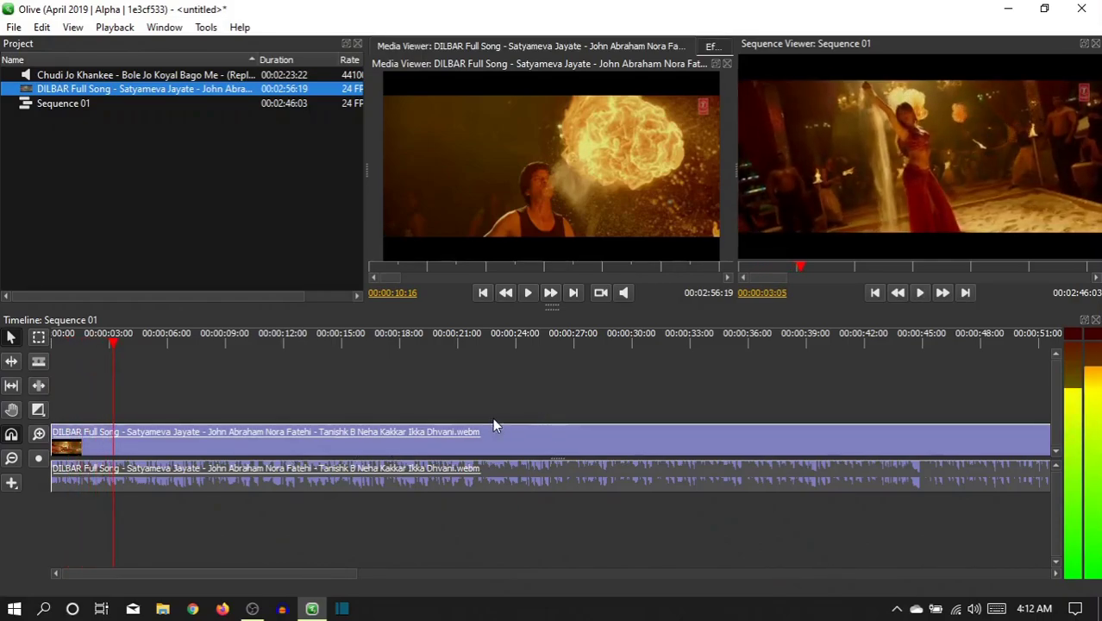
{"action": "left_click", "coordinate": [291, 340]}
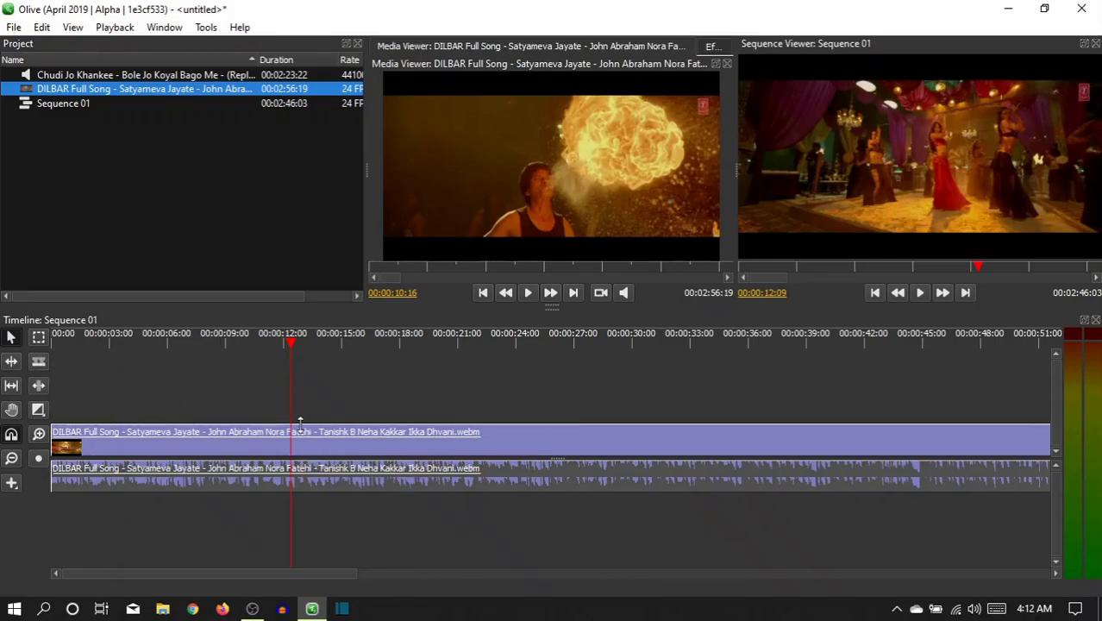
{"action": "key", "text": "c"}
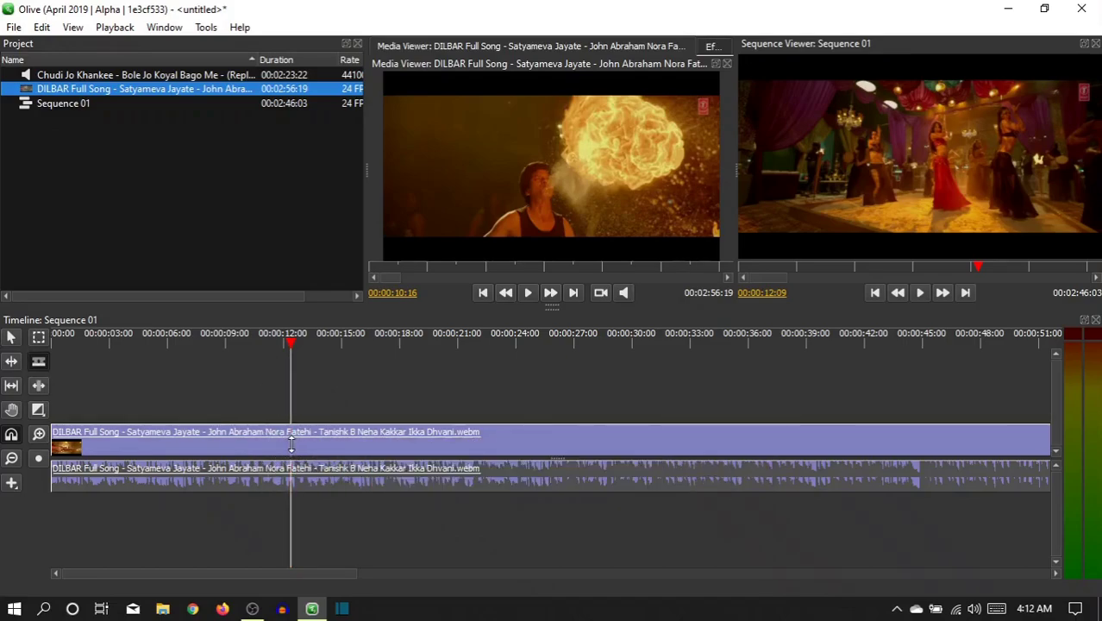
{"action": "left_click", "coordinate": [291, 443]}
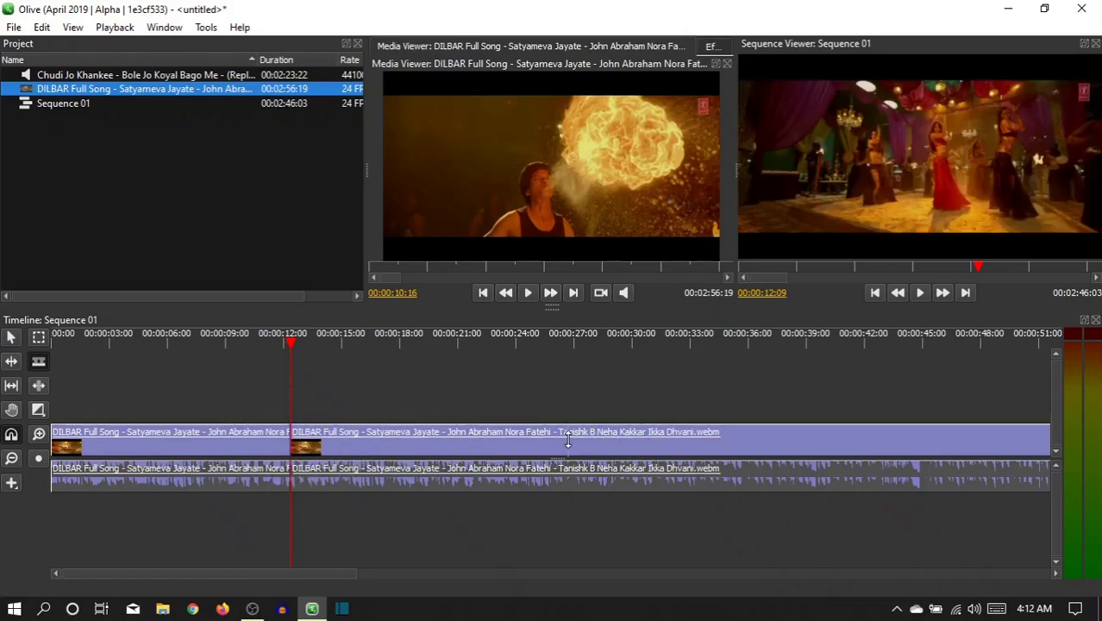
Split the DILBAR clip at nine more points between about 9 and 50 seconds on the timeline
{"action": "left_click", "coordinate": [482, 445]}
{"action": "left_click", "coordinate": [606, 446]}
{"action": "left_click", "coordinate": [778, 446]}
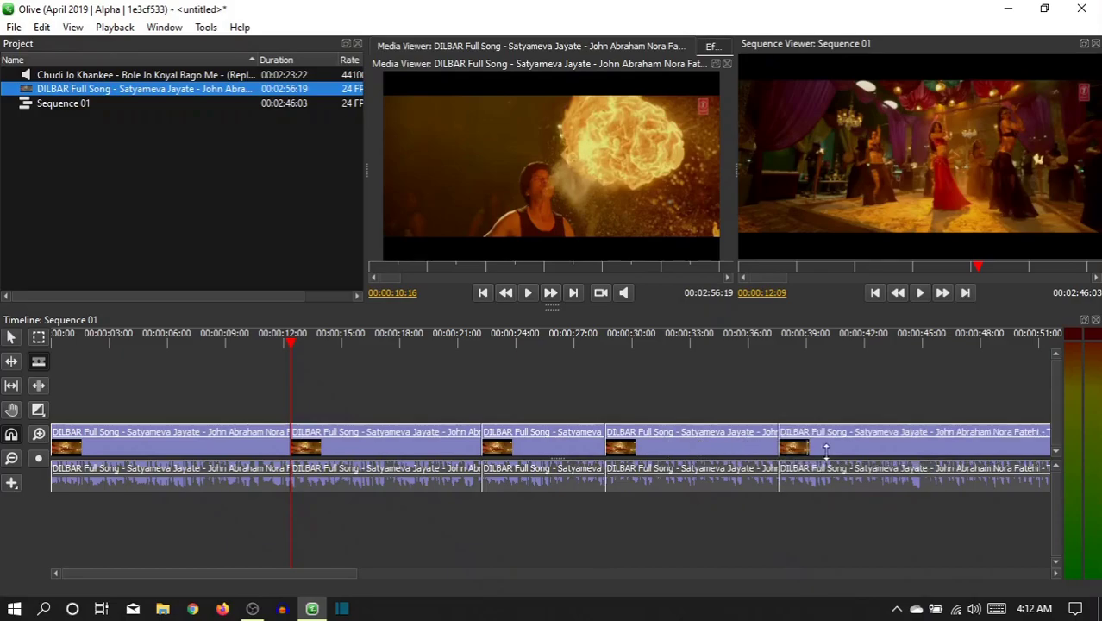
{"action": "left_click", "coordinate": [891, 446]}
{"action": "left_click", "coordinate": [1014, 446]}
{"action": "left_click", "coordinate": [389, 455]}
{"action": "left_click", "coordinate": [230, 454]}
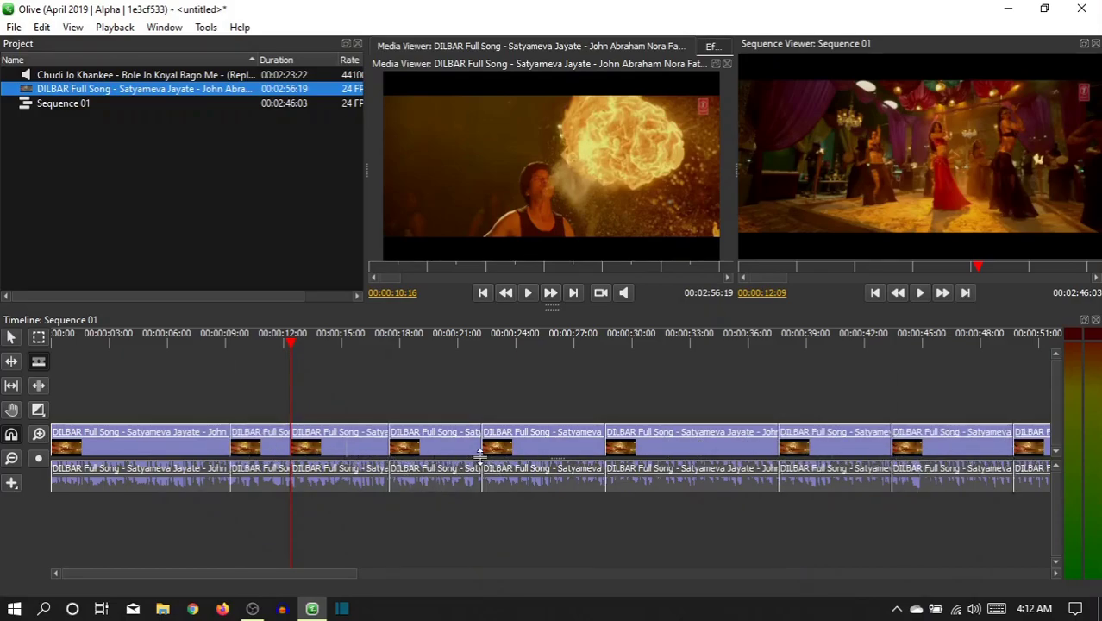
{"action": "left_click", "coordinate": [584, 448]}
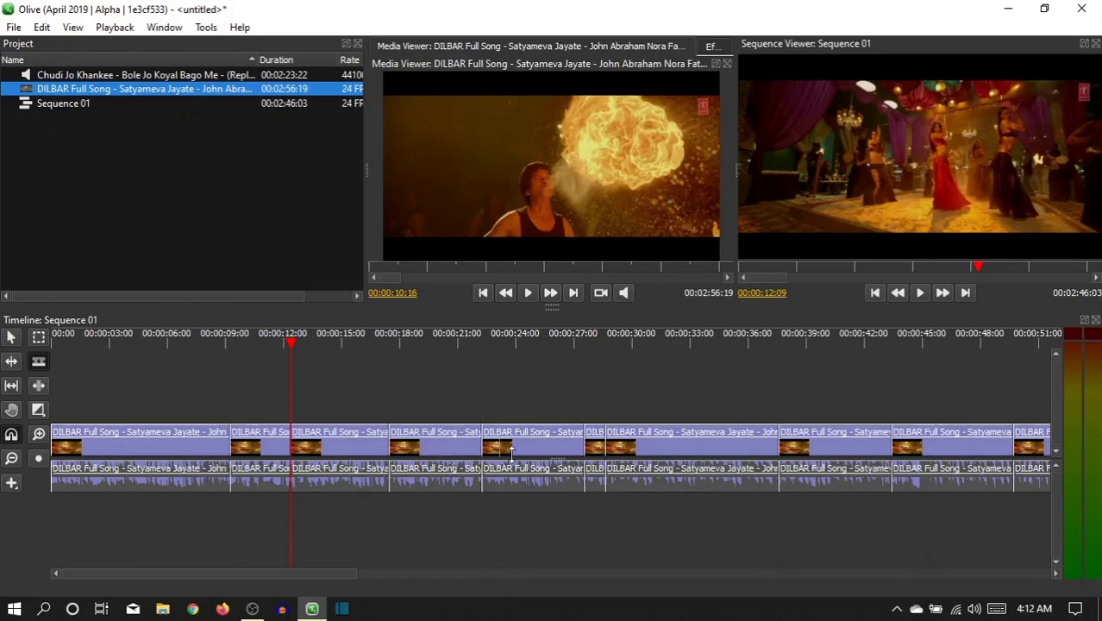
{"action": "left_click", "coordinate": [549, 449]}
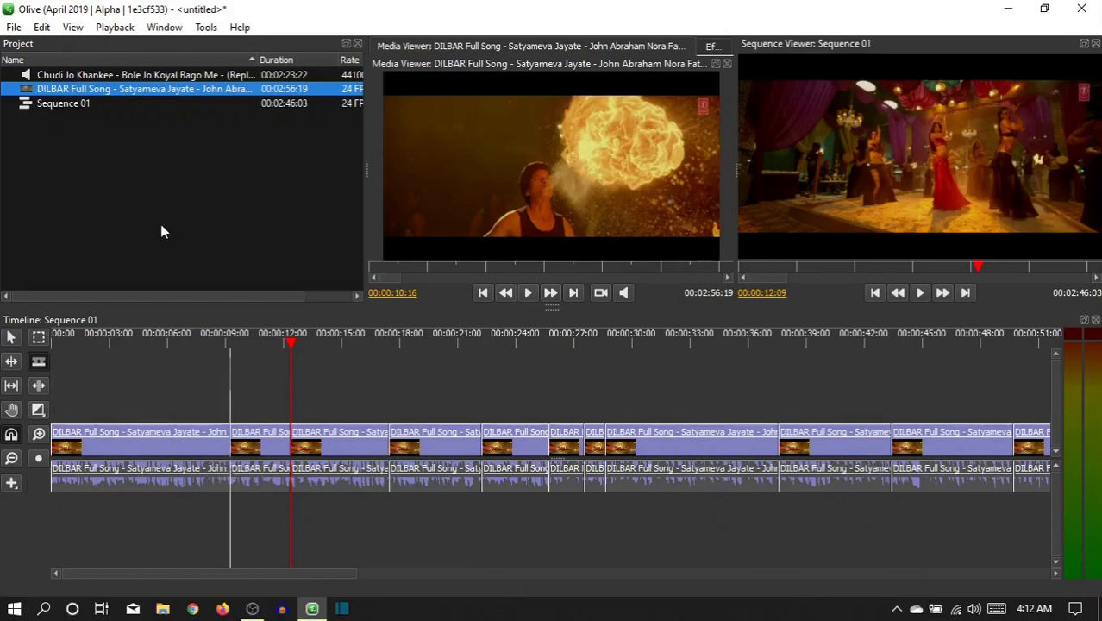
Place the Chudi Jo Khankee MP3 at the timeline start below the DILBAR audio, and split the first DILBAR segment at 00:00:08:08
{"action": "double_click", "coordinate": [122, 78]}
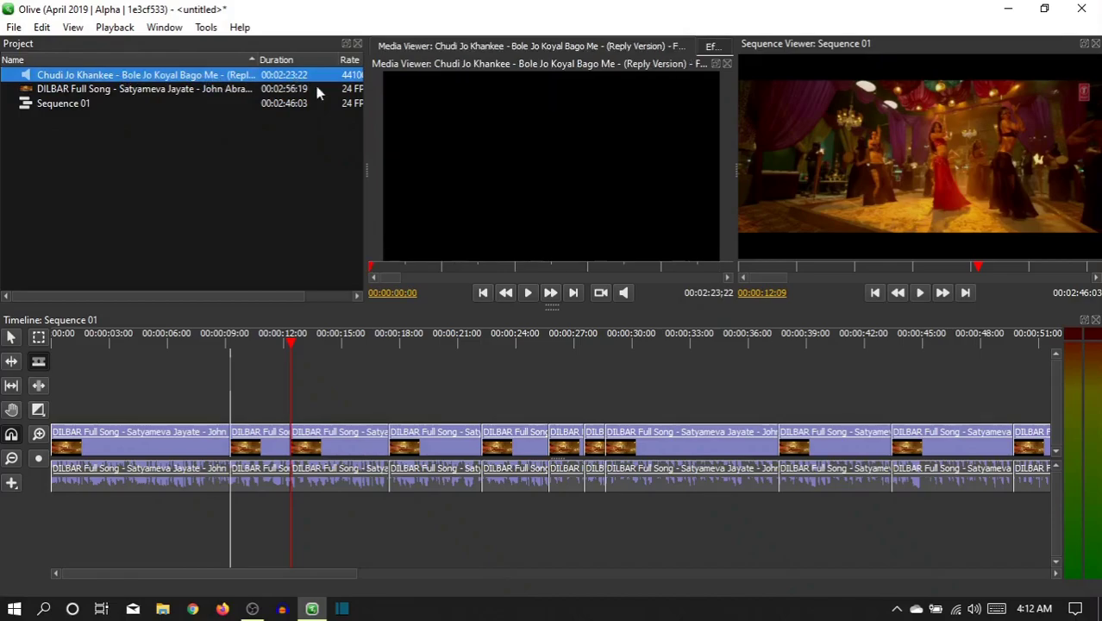
{"action": "left_click_drag", "start_coordinate": [568, 201], "coordinate": [76, 512]}
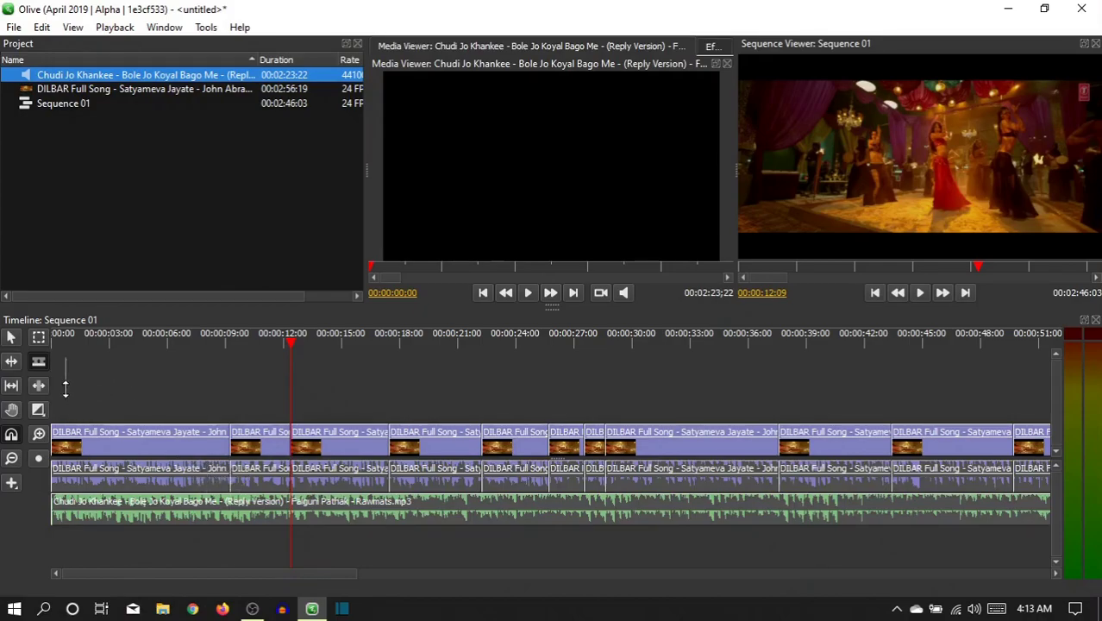
{"action": "left_click_drag", "start_coordinate": [218, 454], "coordinate": [213, 455]}
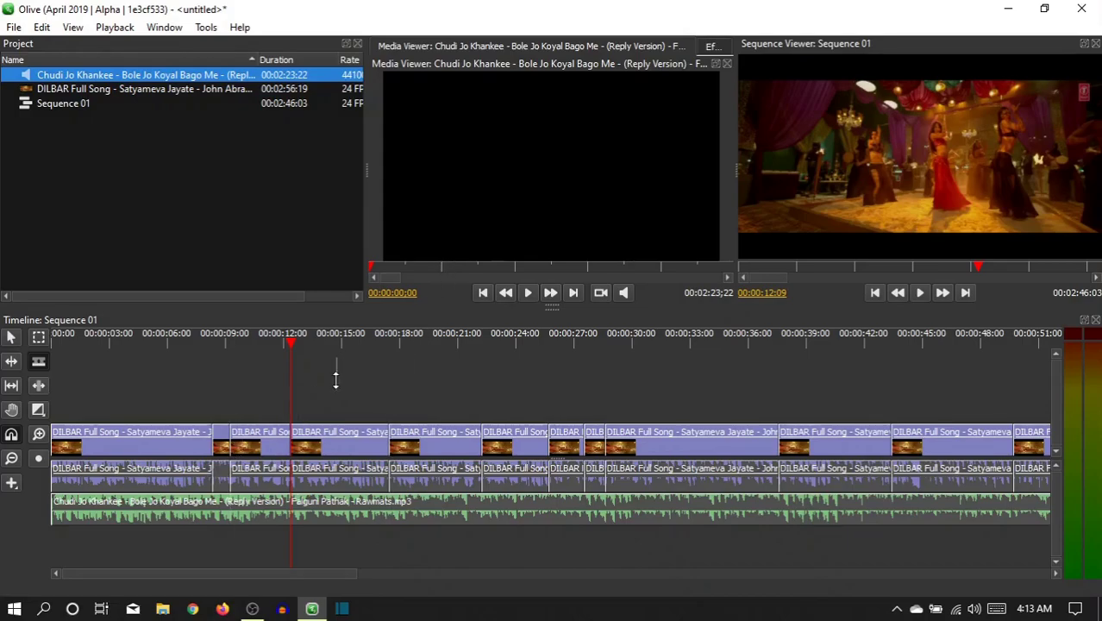
Return to the Pointer tool, play the sequence from about 2 seconds with both audio tracks and pause at 00:00:04:02
{"action": "key", "text": "v"}
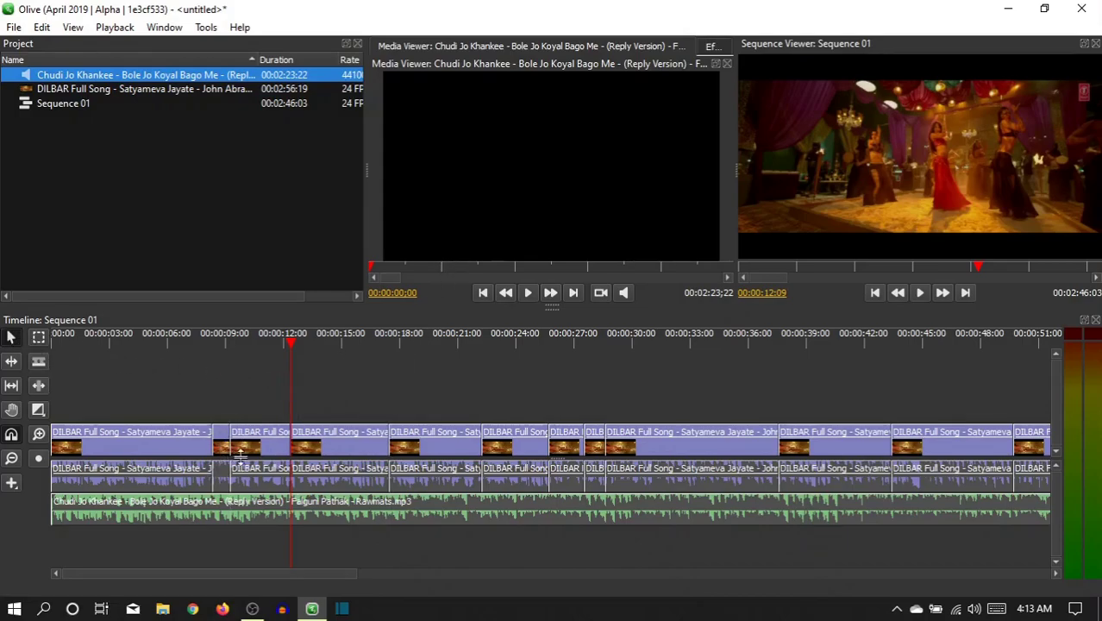
{"action": "left_click", "coordinate": [362, 441]}
{"action": "left_click", "coordinate": [397, 502]}
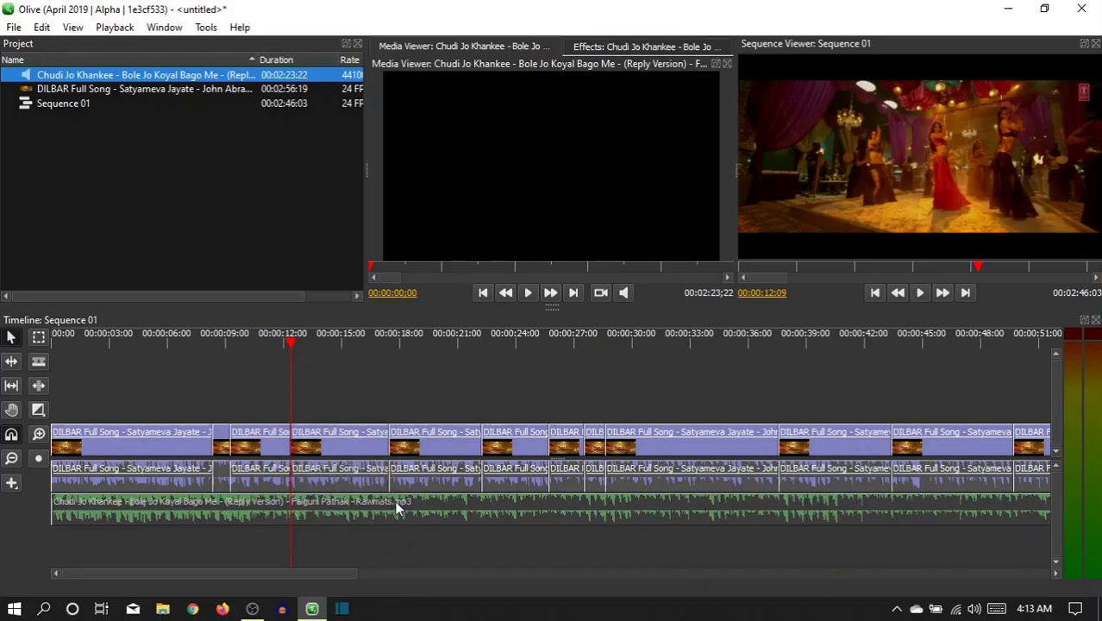
{"action": "left_click", "coordinate": [93, 342]}
{"action": "key", "text": "space"}
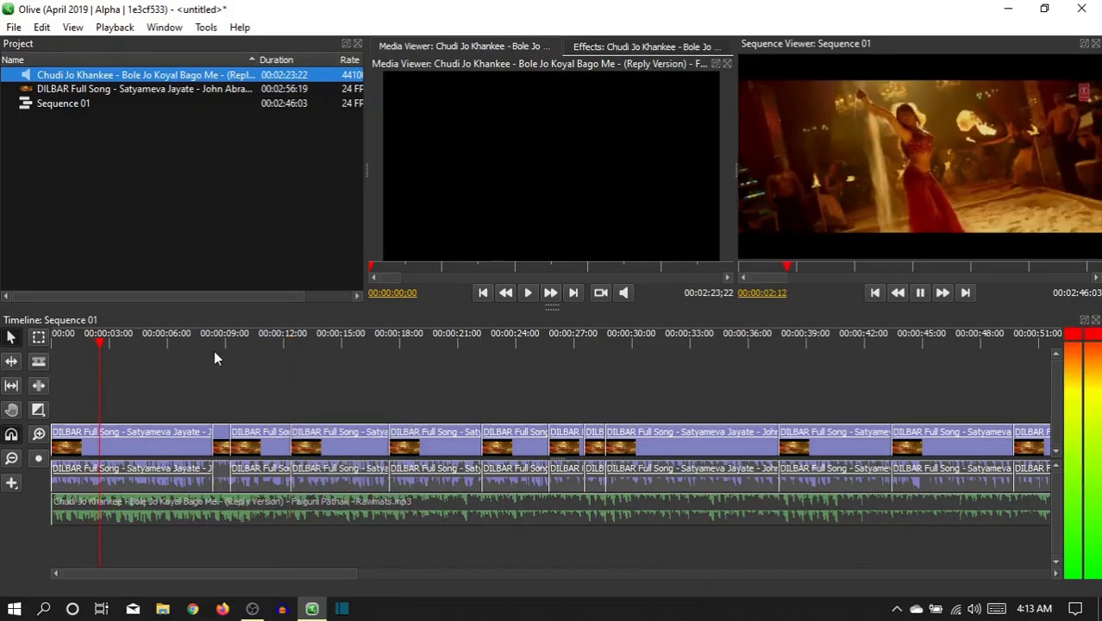
{"action": "key", "text": "space"}
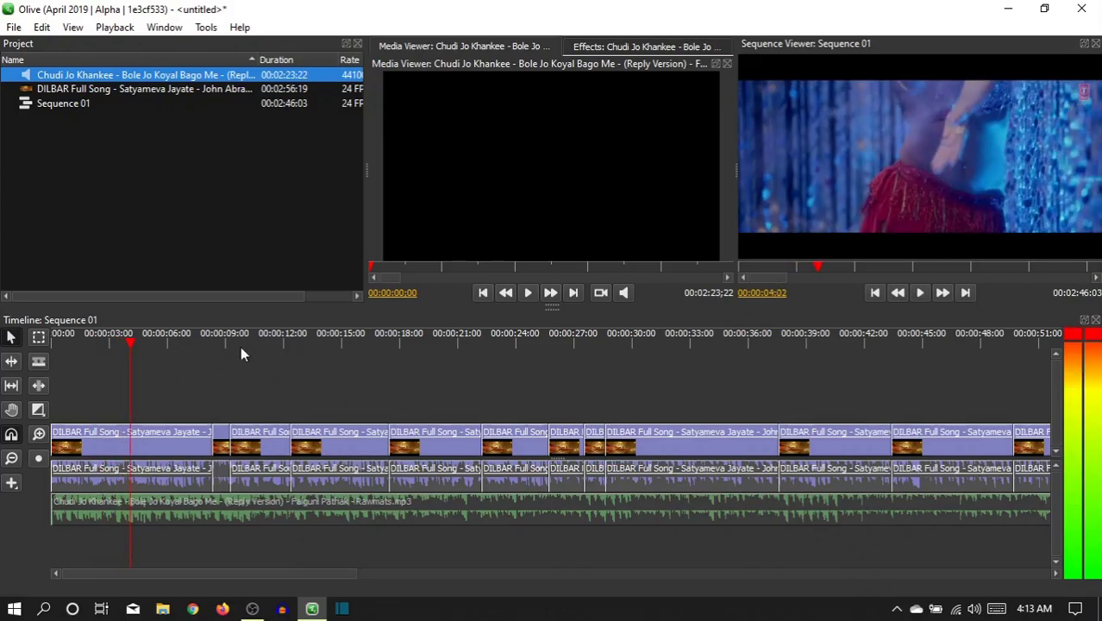
Set the volume of the DILBAR segment starting at about 28 seconds to -46.0 dB in its audio effects
{"action": "left_click", "coordinate": [532, 426]}
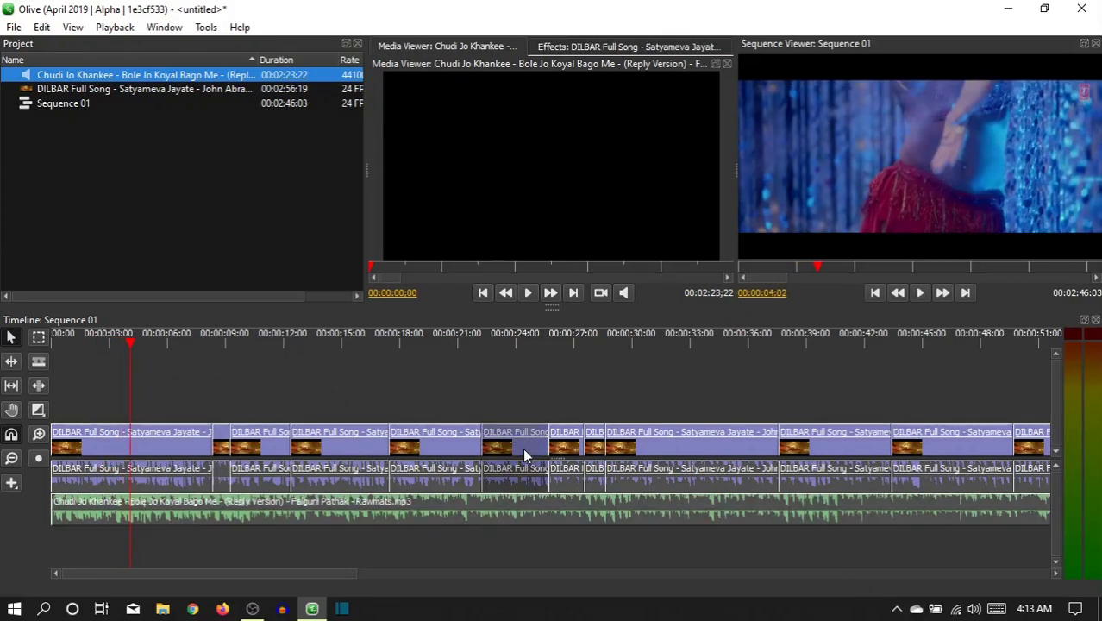
{"action": "left_click", "coordinate": [670, 467]}
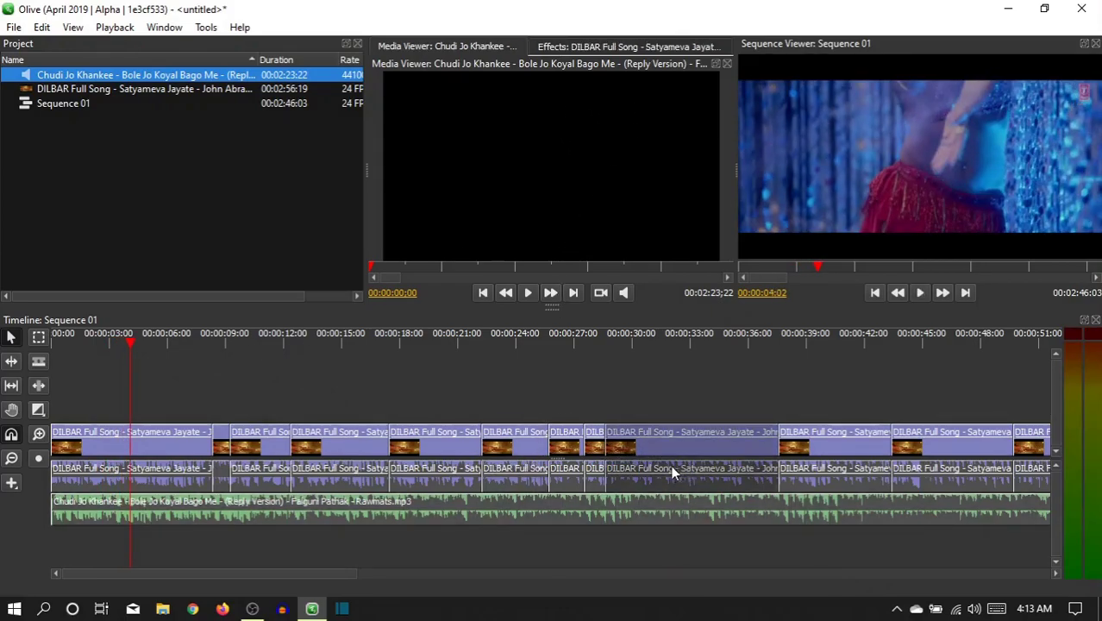
{"action": "left_click", "coordinate": [661, 46]}
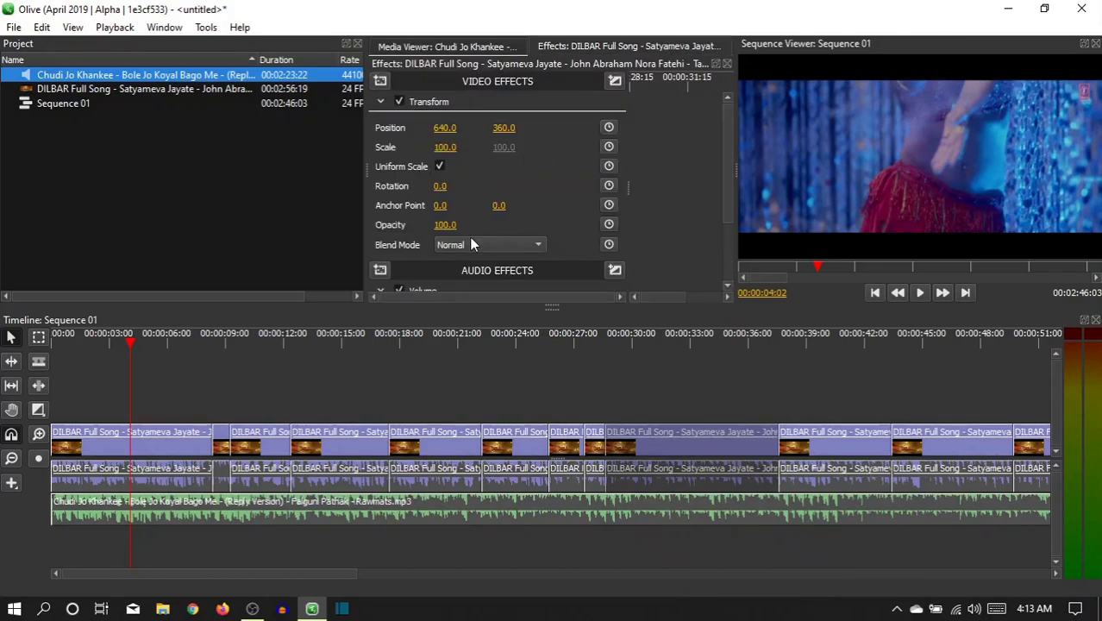
{"action": "scroll", "coordinate": [469, 236], "scroll_direction": "down", "scroll_amount": 2}
{"action": "left_click_drag", "start_coordinate": [480, 224], "coordinate": [409, 224]}
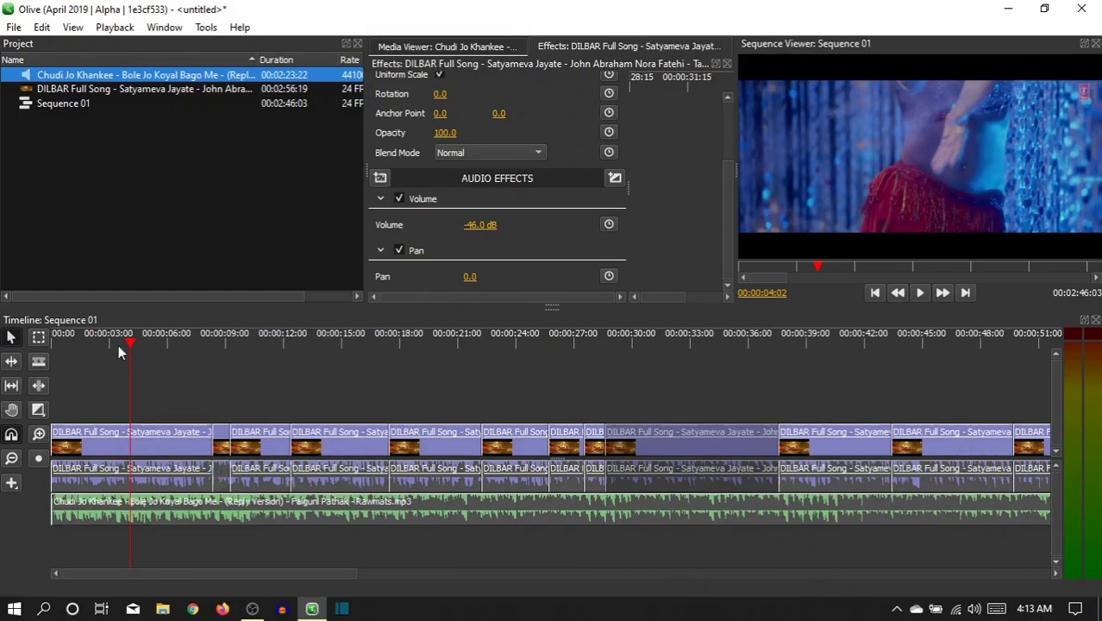
Play the quietened DILBAR segment from about 29 seconds and pause at 00:00:37:10
{"action": "left_click", "coordinate": [613, 345]}
{"action": "key", "text": "space"}
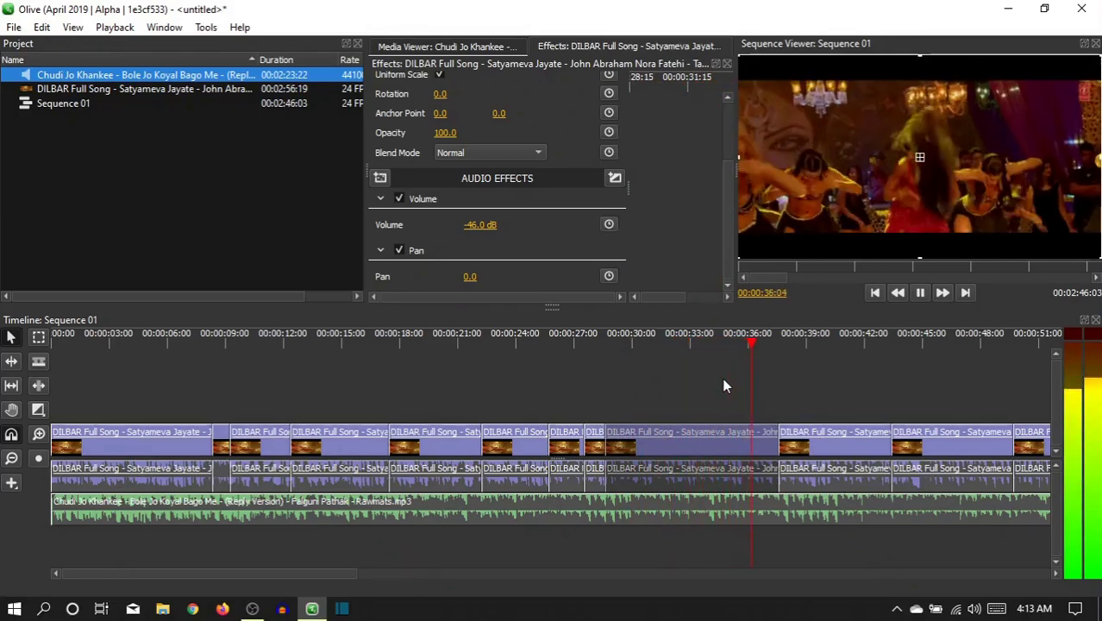
{"action": "key", "text": "space"}
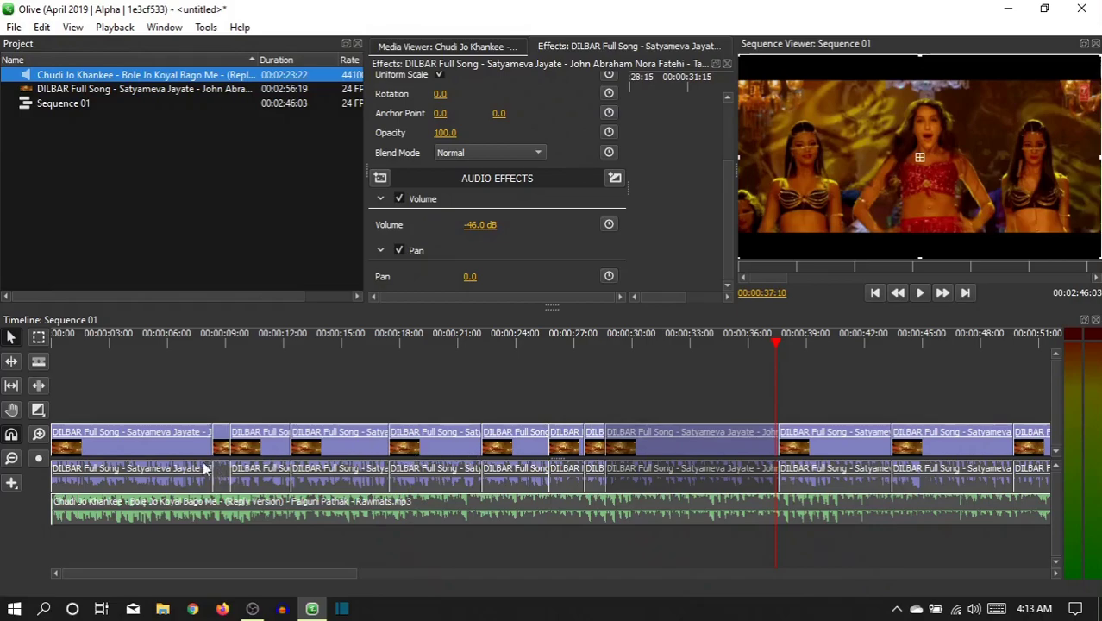
Delete the first DILBAR segment, extend the next segment's start back to the timeline beginning, and move the playhead to 00:00:01:08
{"action": "left_click", "coordinate": [164, 395]}
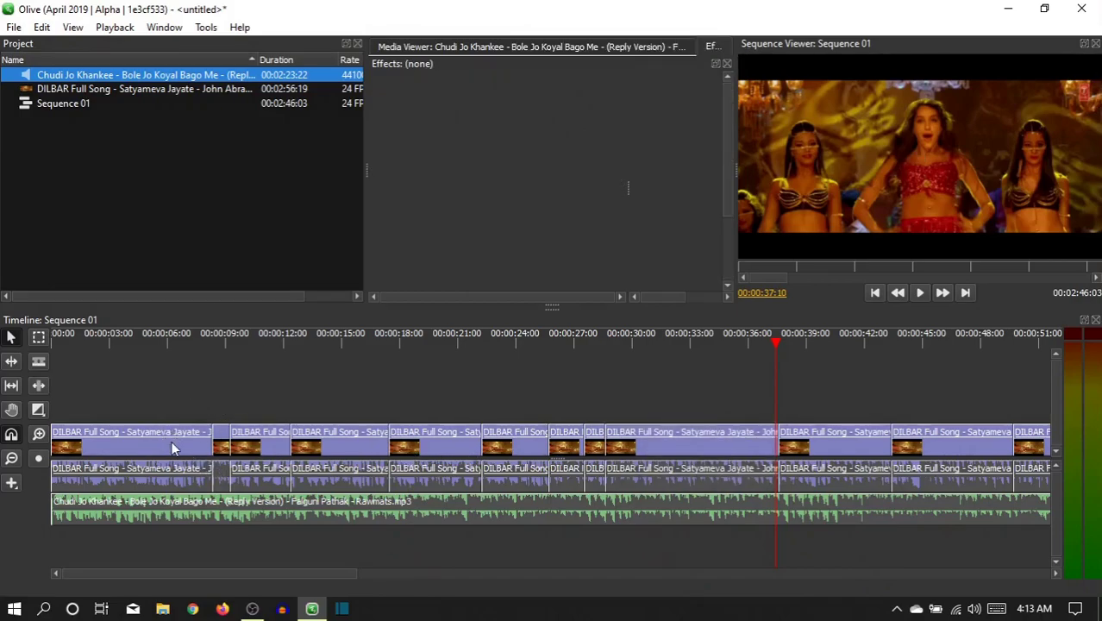
{"action": "left_click", "coordinate": [161, 442]}
{"action": "left_click", "coordinate": [188, 387]}
{"action": "left_click", "coordinate": [179, 432]}
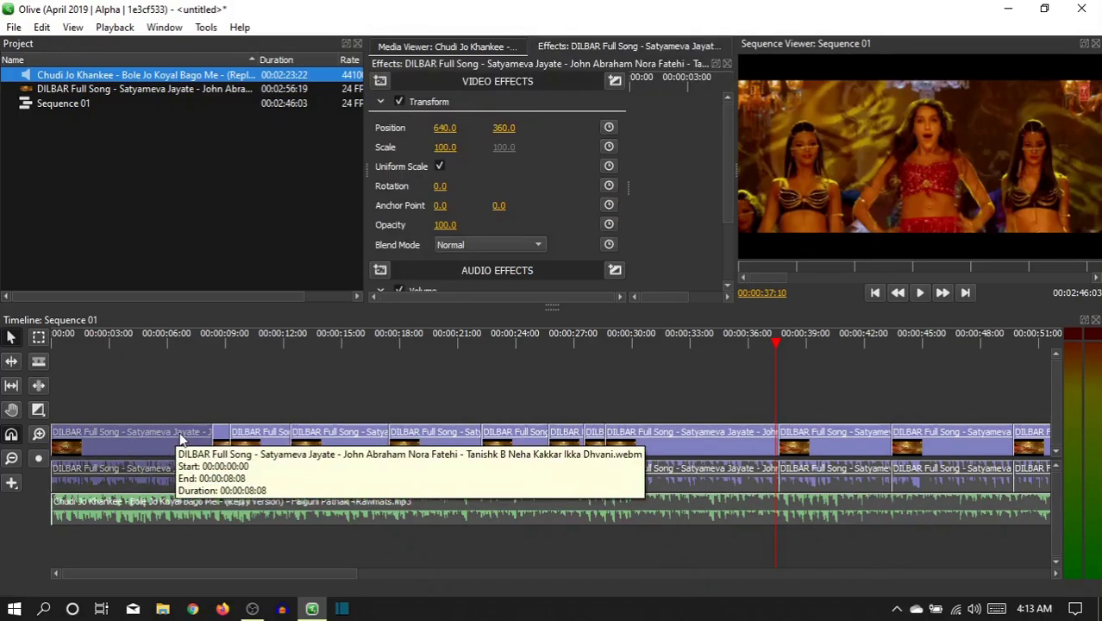
{"action": "key", "text": "Delete"}
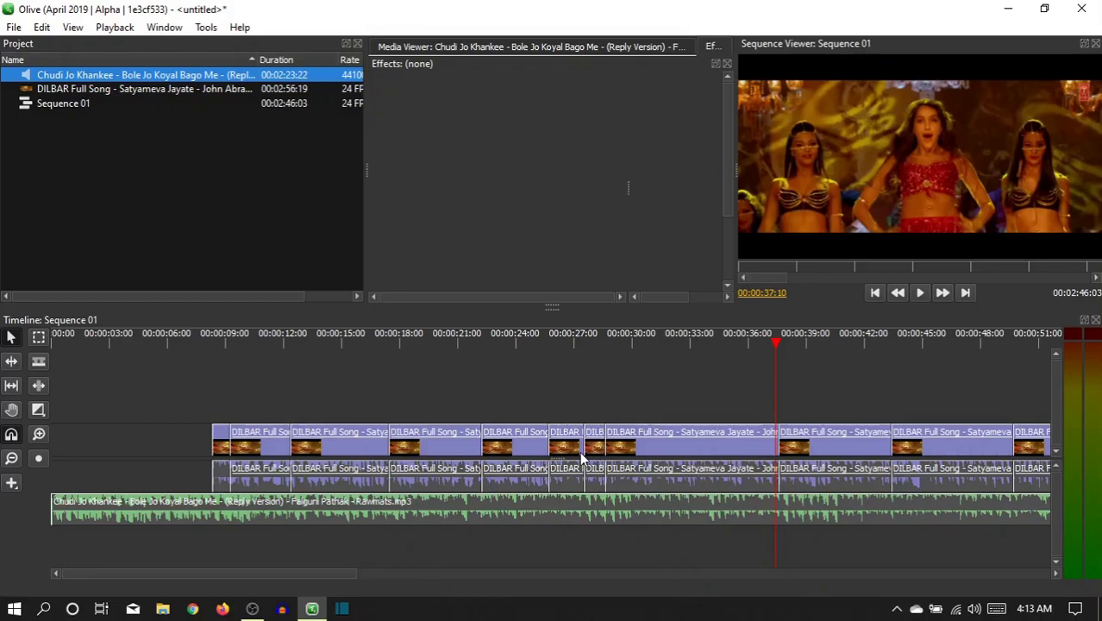
{"action": "left_click_drag", "start_coordinate": [214, 437], "coordinate": [19, 436]}
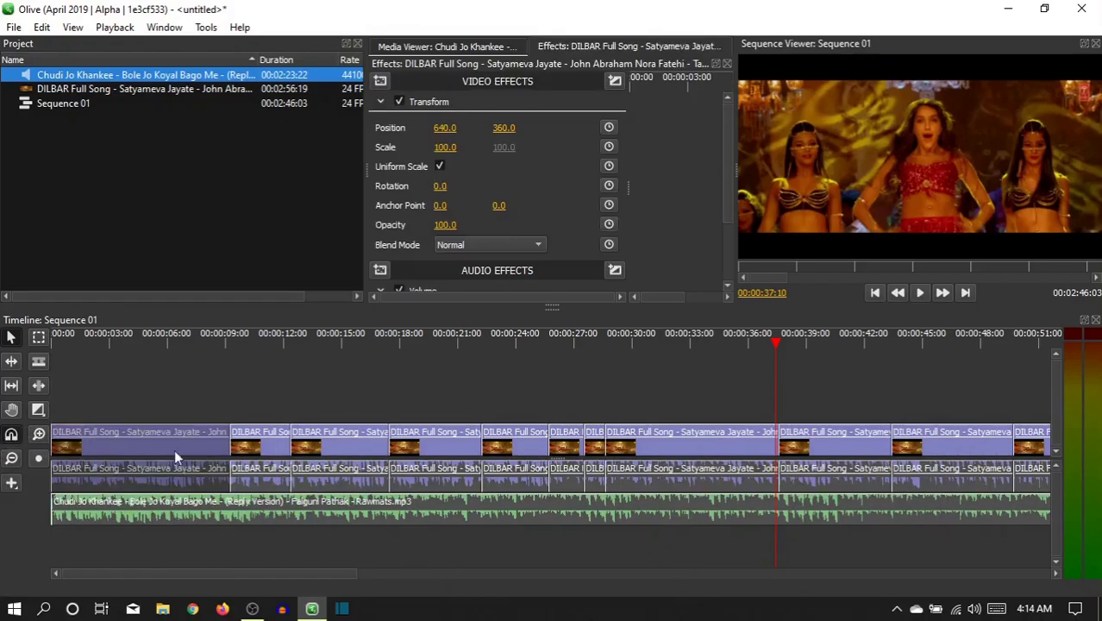
{"action": "left_click", "coordinate": [76, 339]}
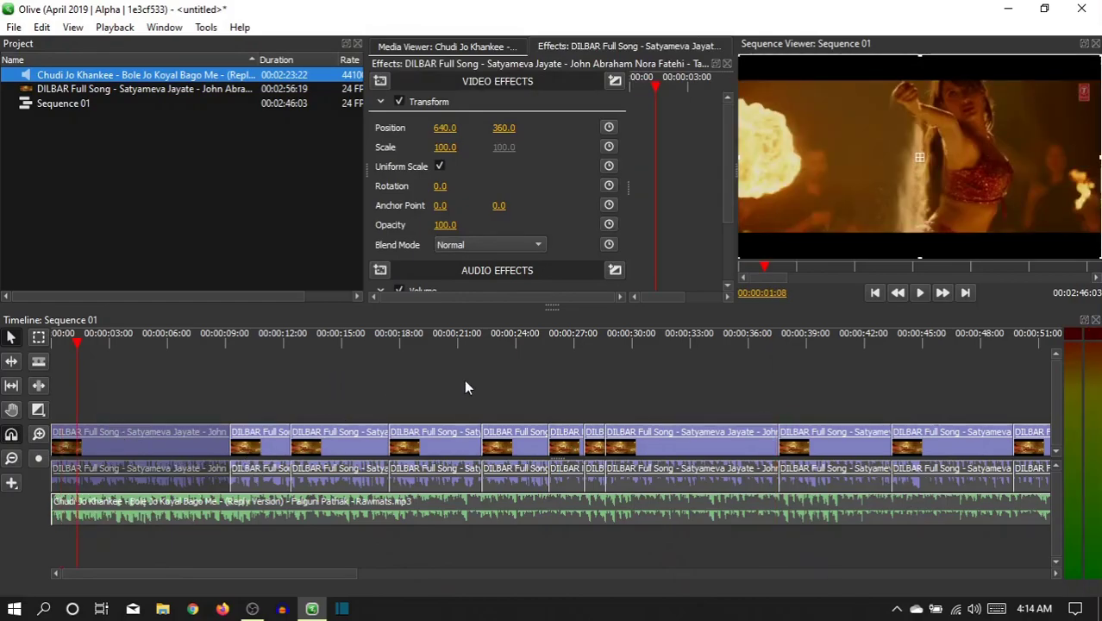